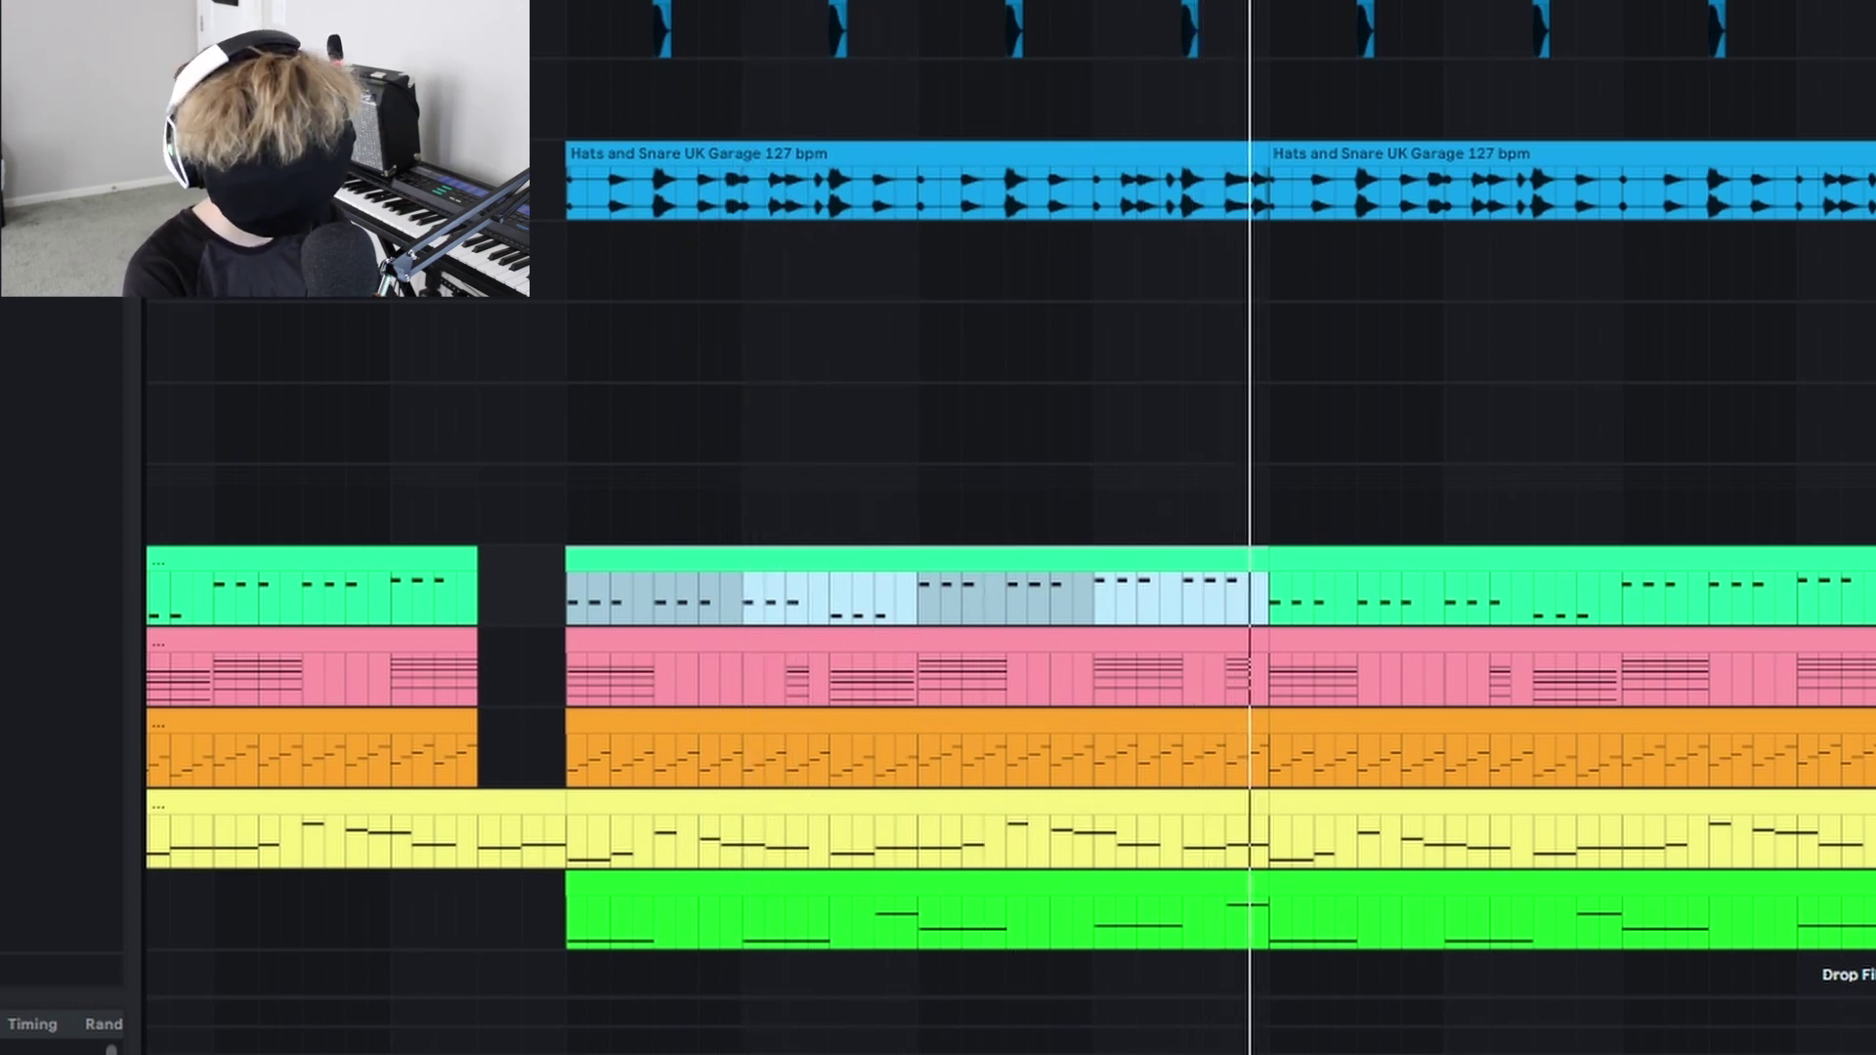
Duplicate the pink chord clip onto the orange arpeggio track, just after the break
left_click(927, 658)
scroll(607, 587, "left", 3)
left_click_drag(607, 548, 606, 660)
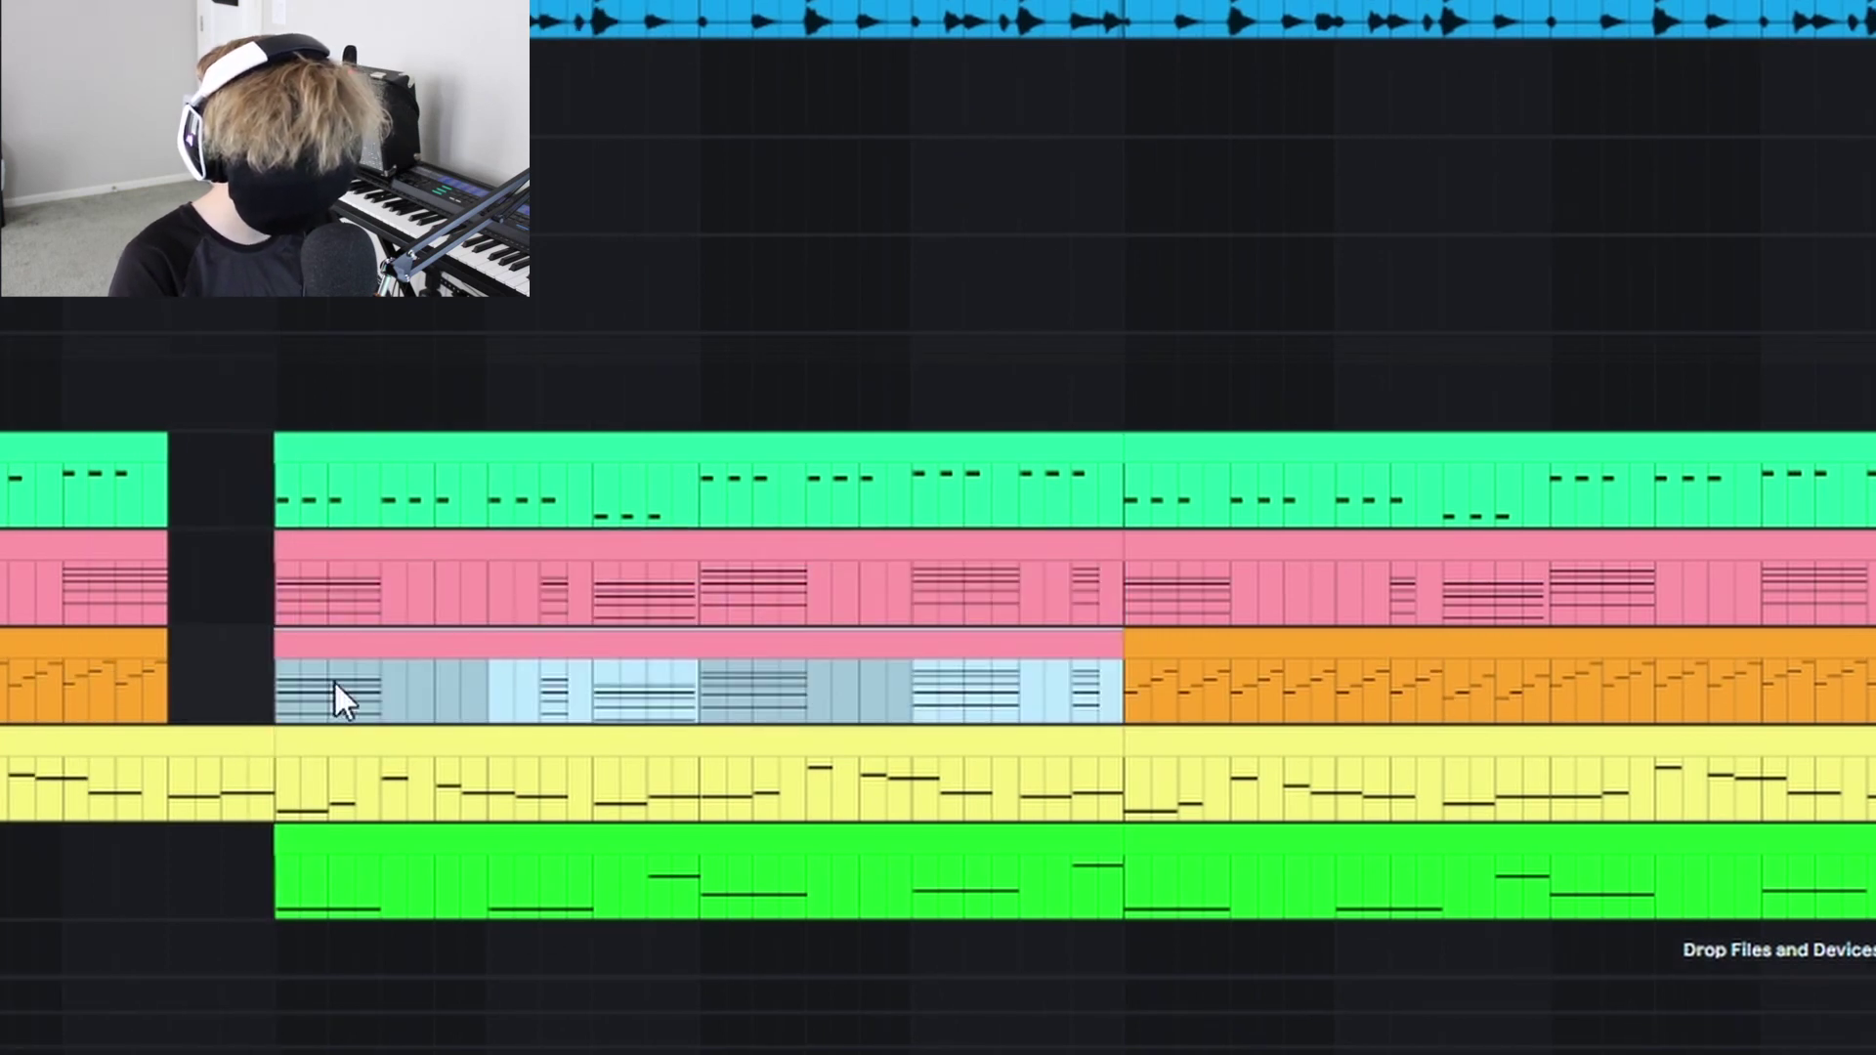
scroll(1099, 696, "left", 2)
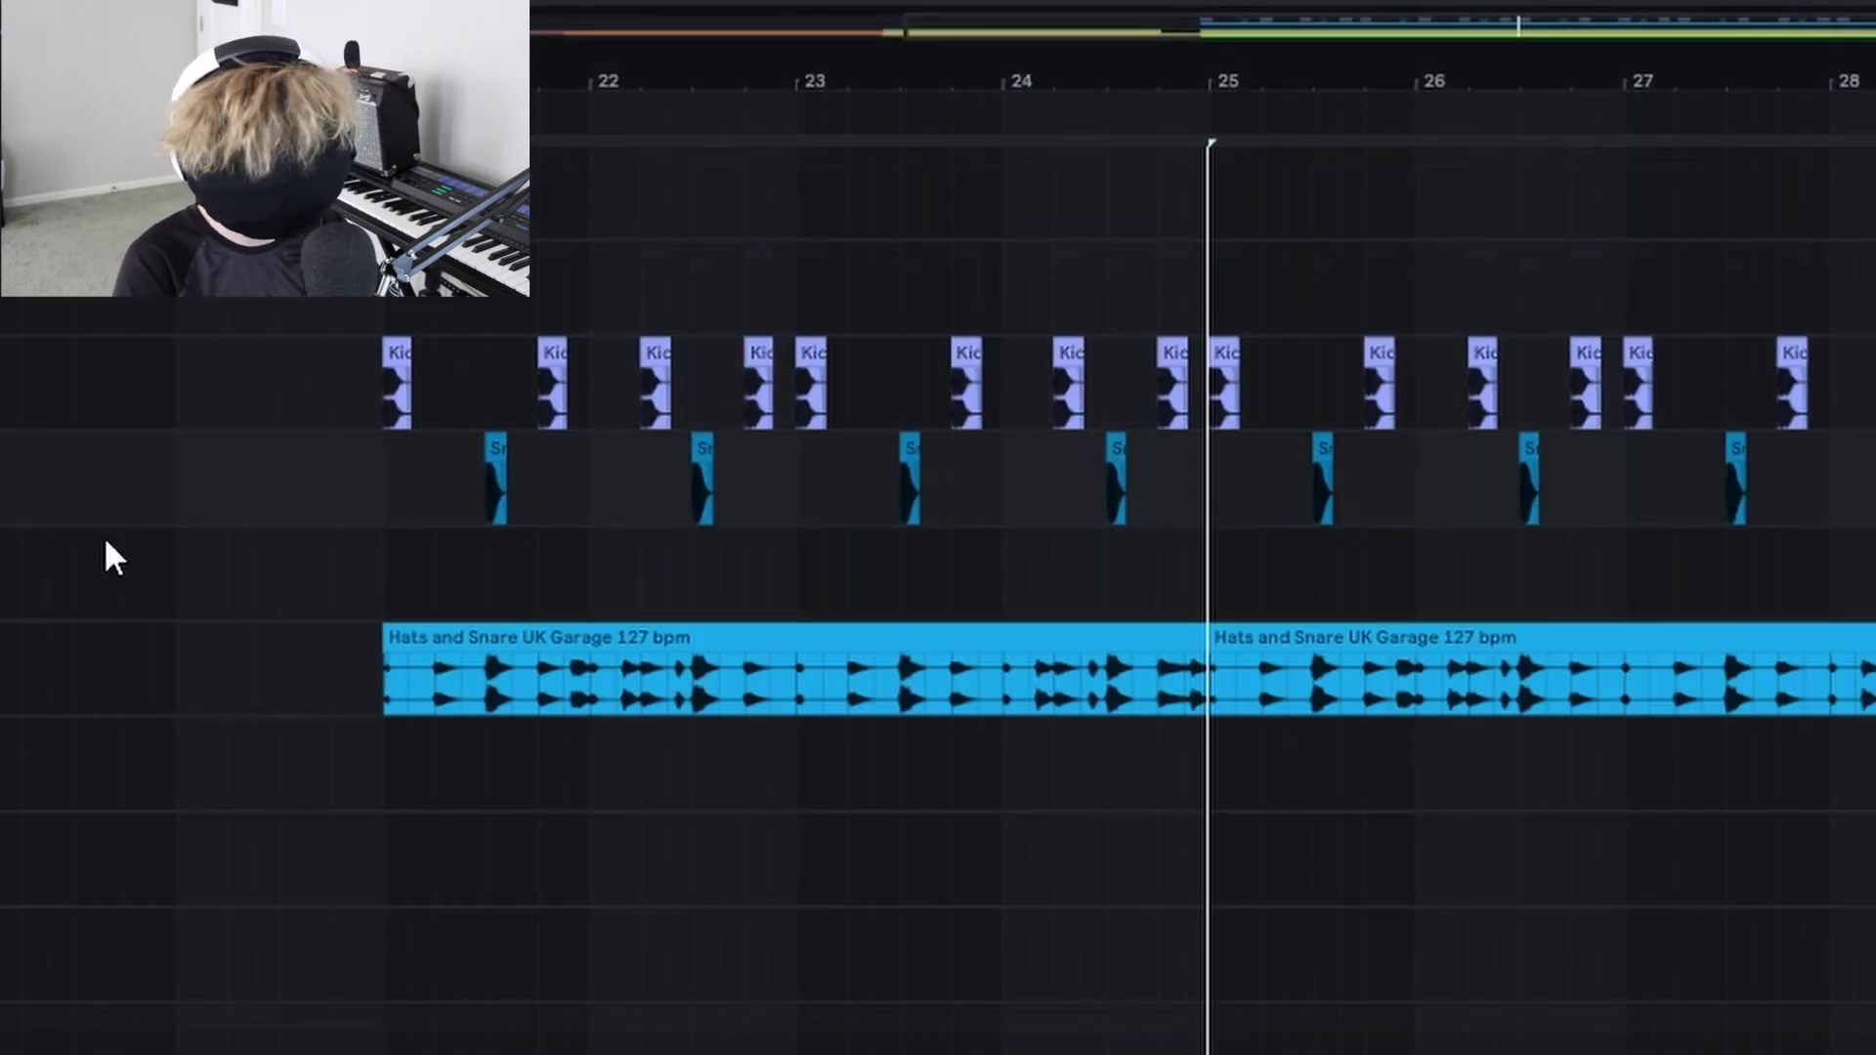
Play the song from bar 21 to hear the drum section
key("space")
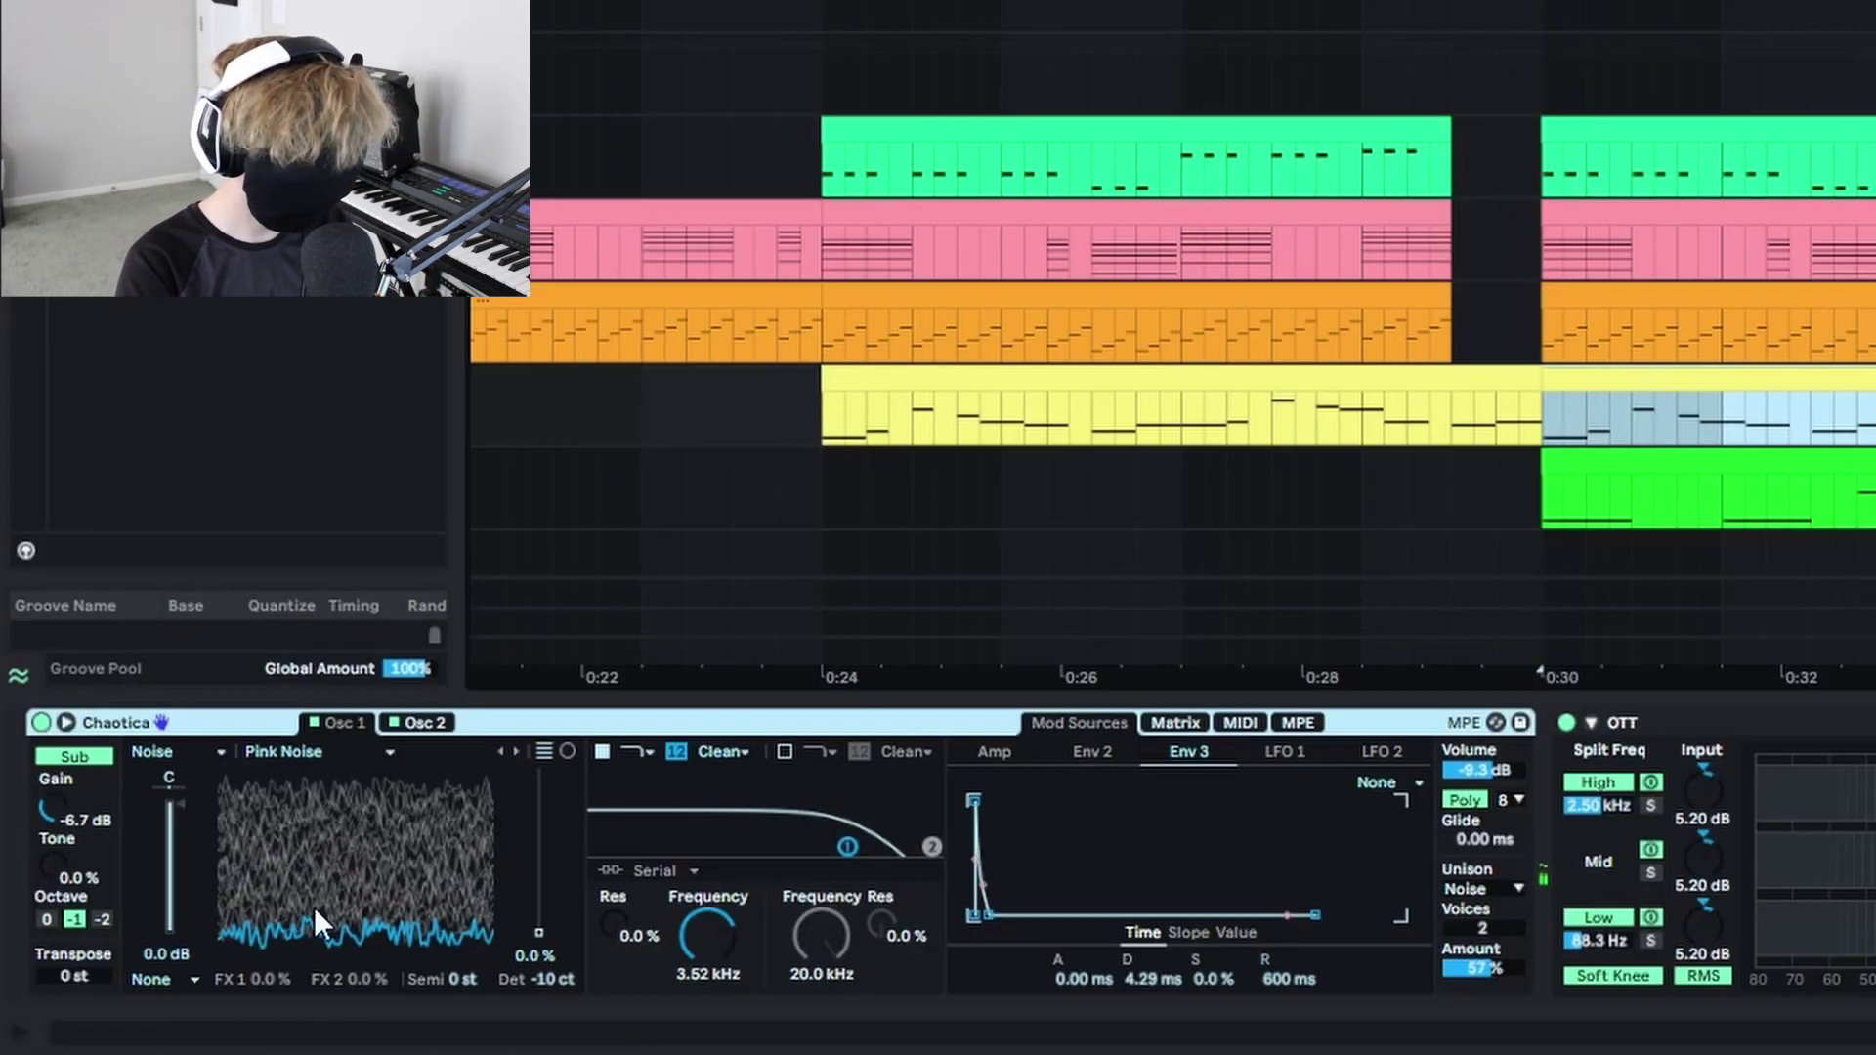
Show Chaotica's Osc 2 settings: a Junk 1 noise source detuned 12 ct
left_click(422, 723)
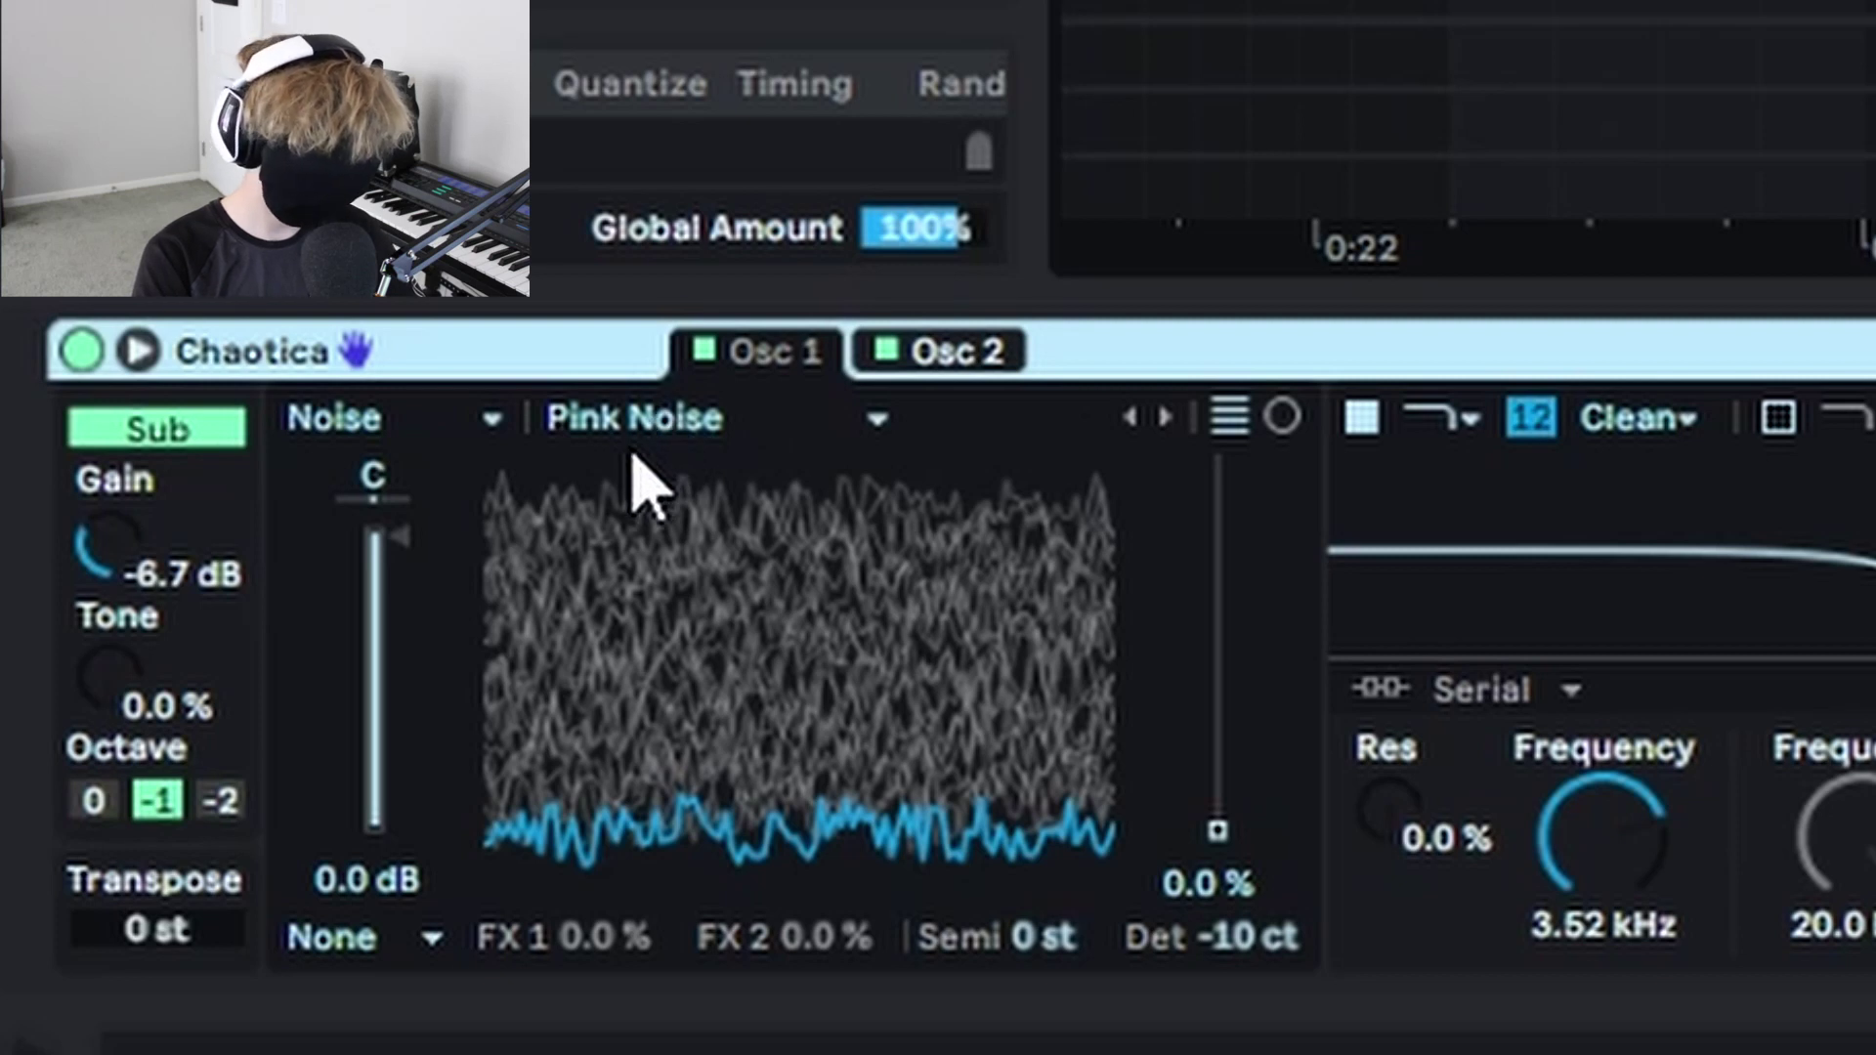
left_click(957, 350)
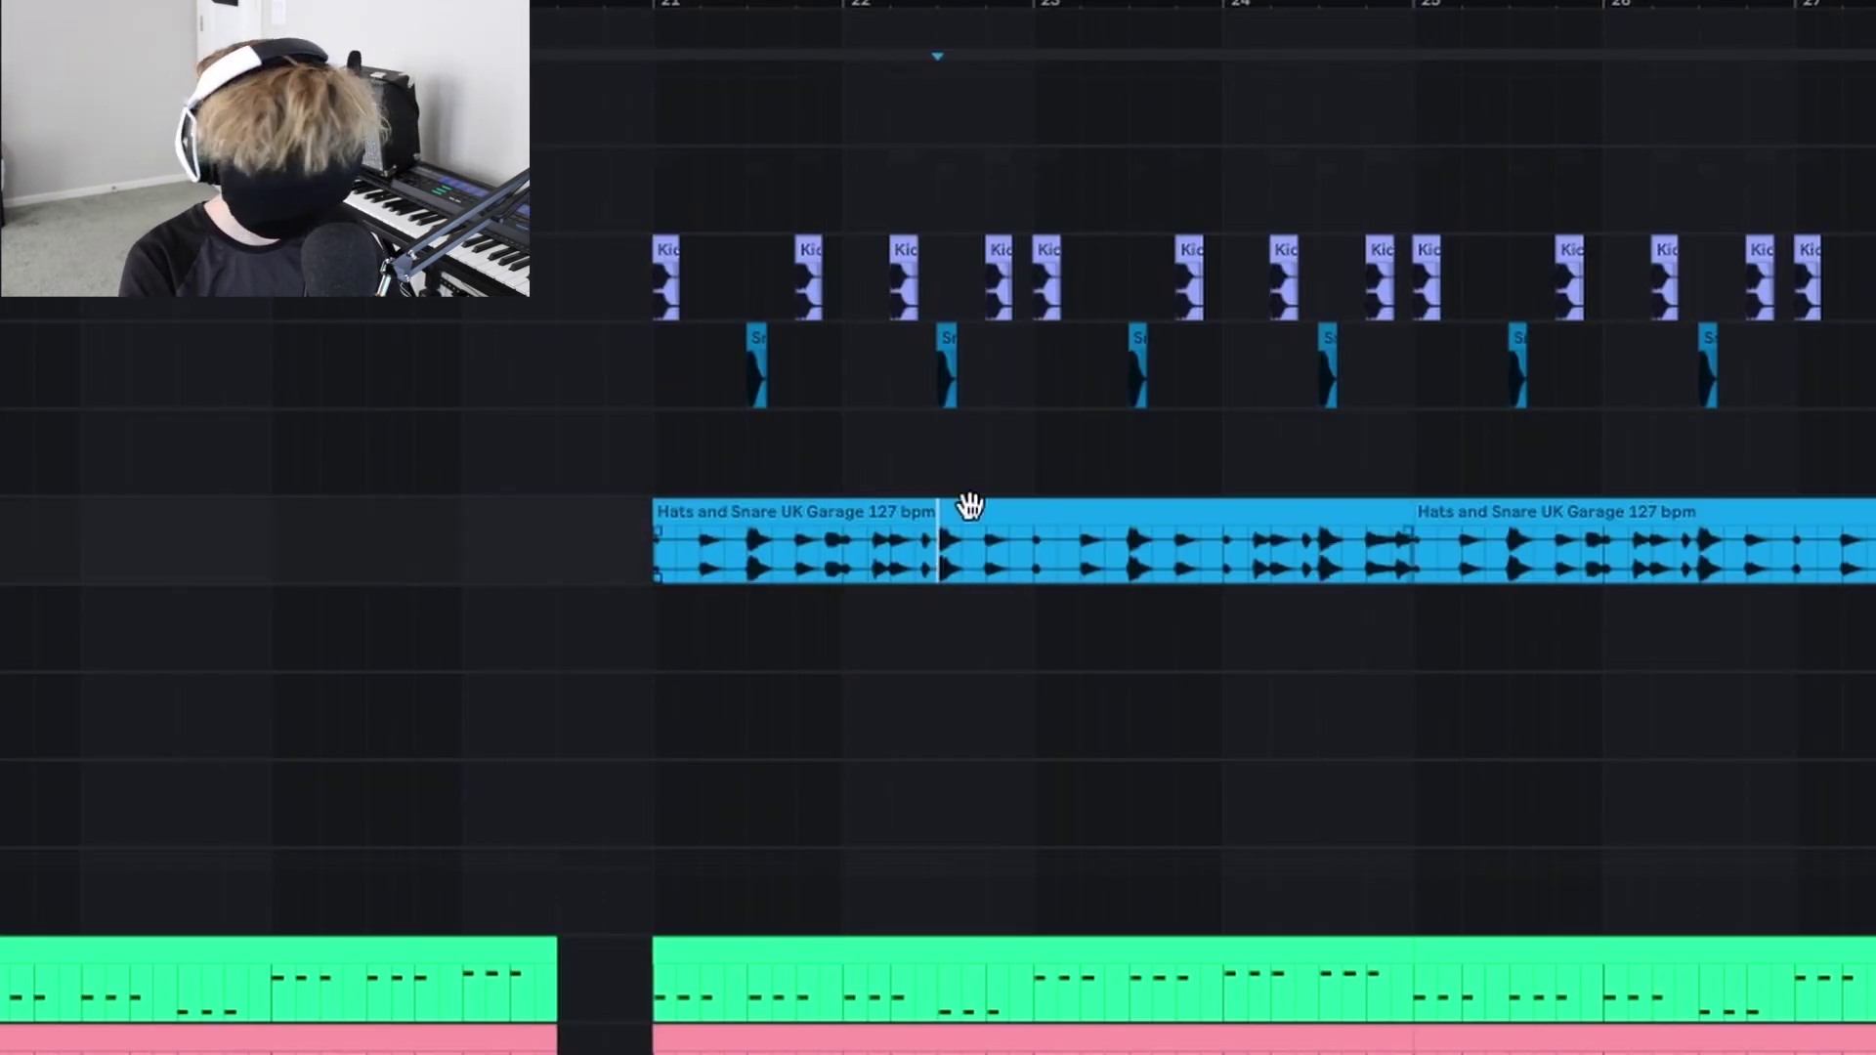
Select the first Hats and Snare UK Garage clip and play from 0:30
left_click(970, 506)
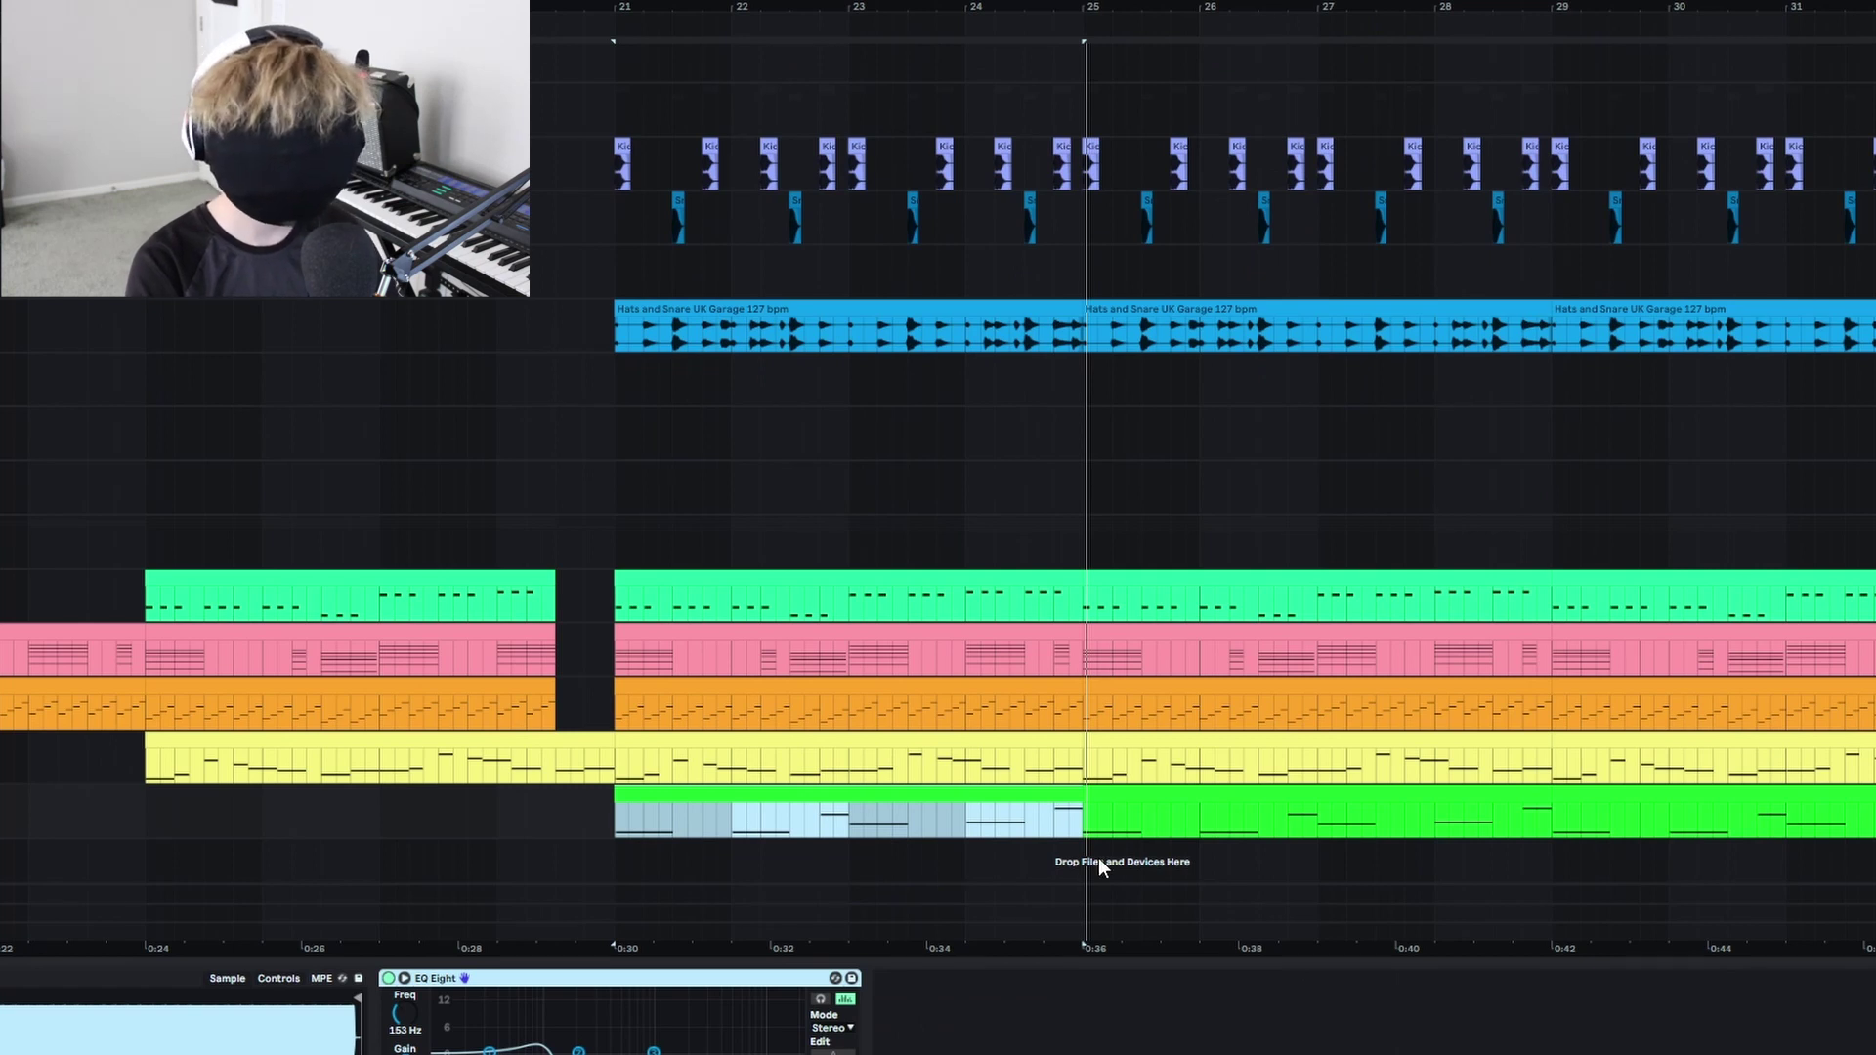
key("space")
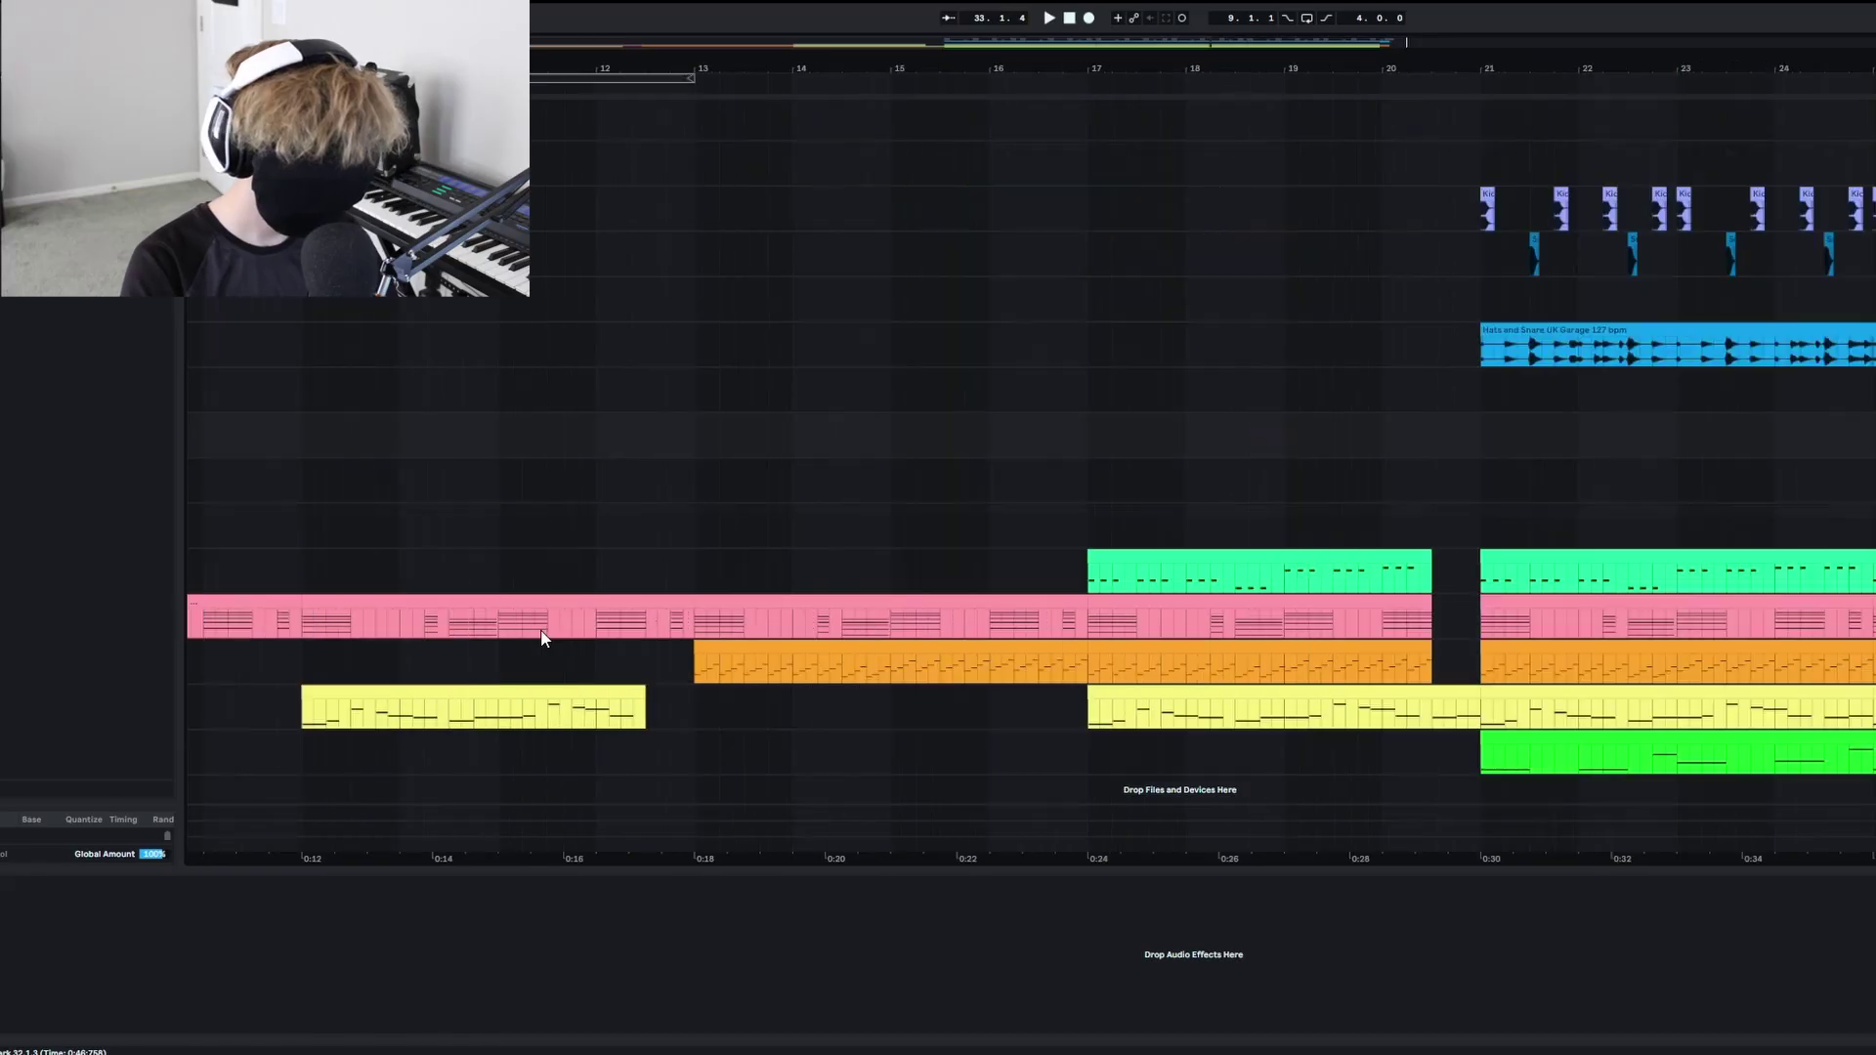
Select the first pink chord clip and the yellow intro lead clip
scroll(489, 643, "left", 5)
scroll(1456, 627, "right", 3)
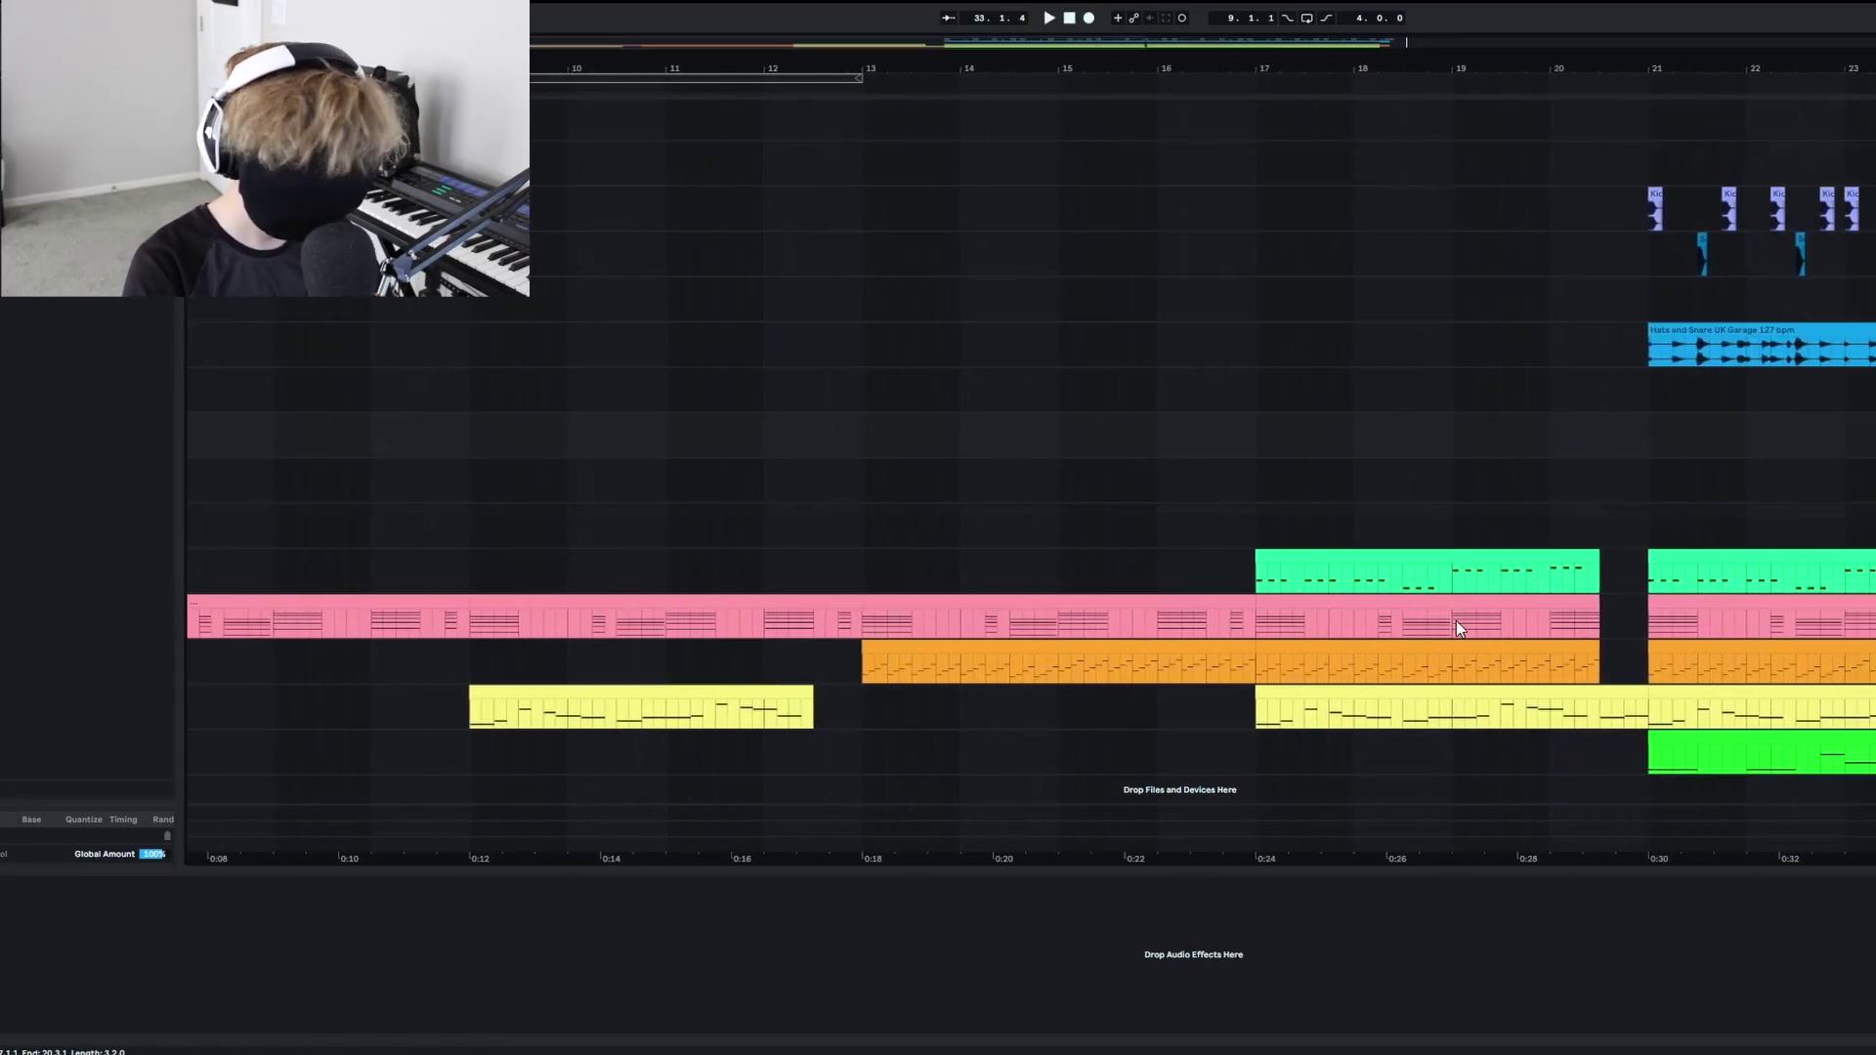
scroll(645, 629, "left", 3)
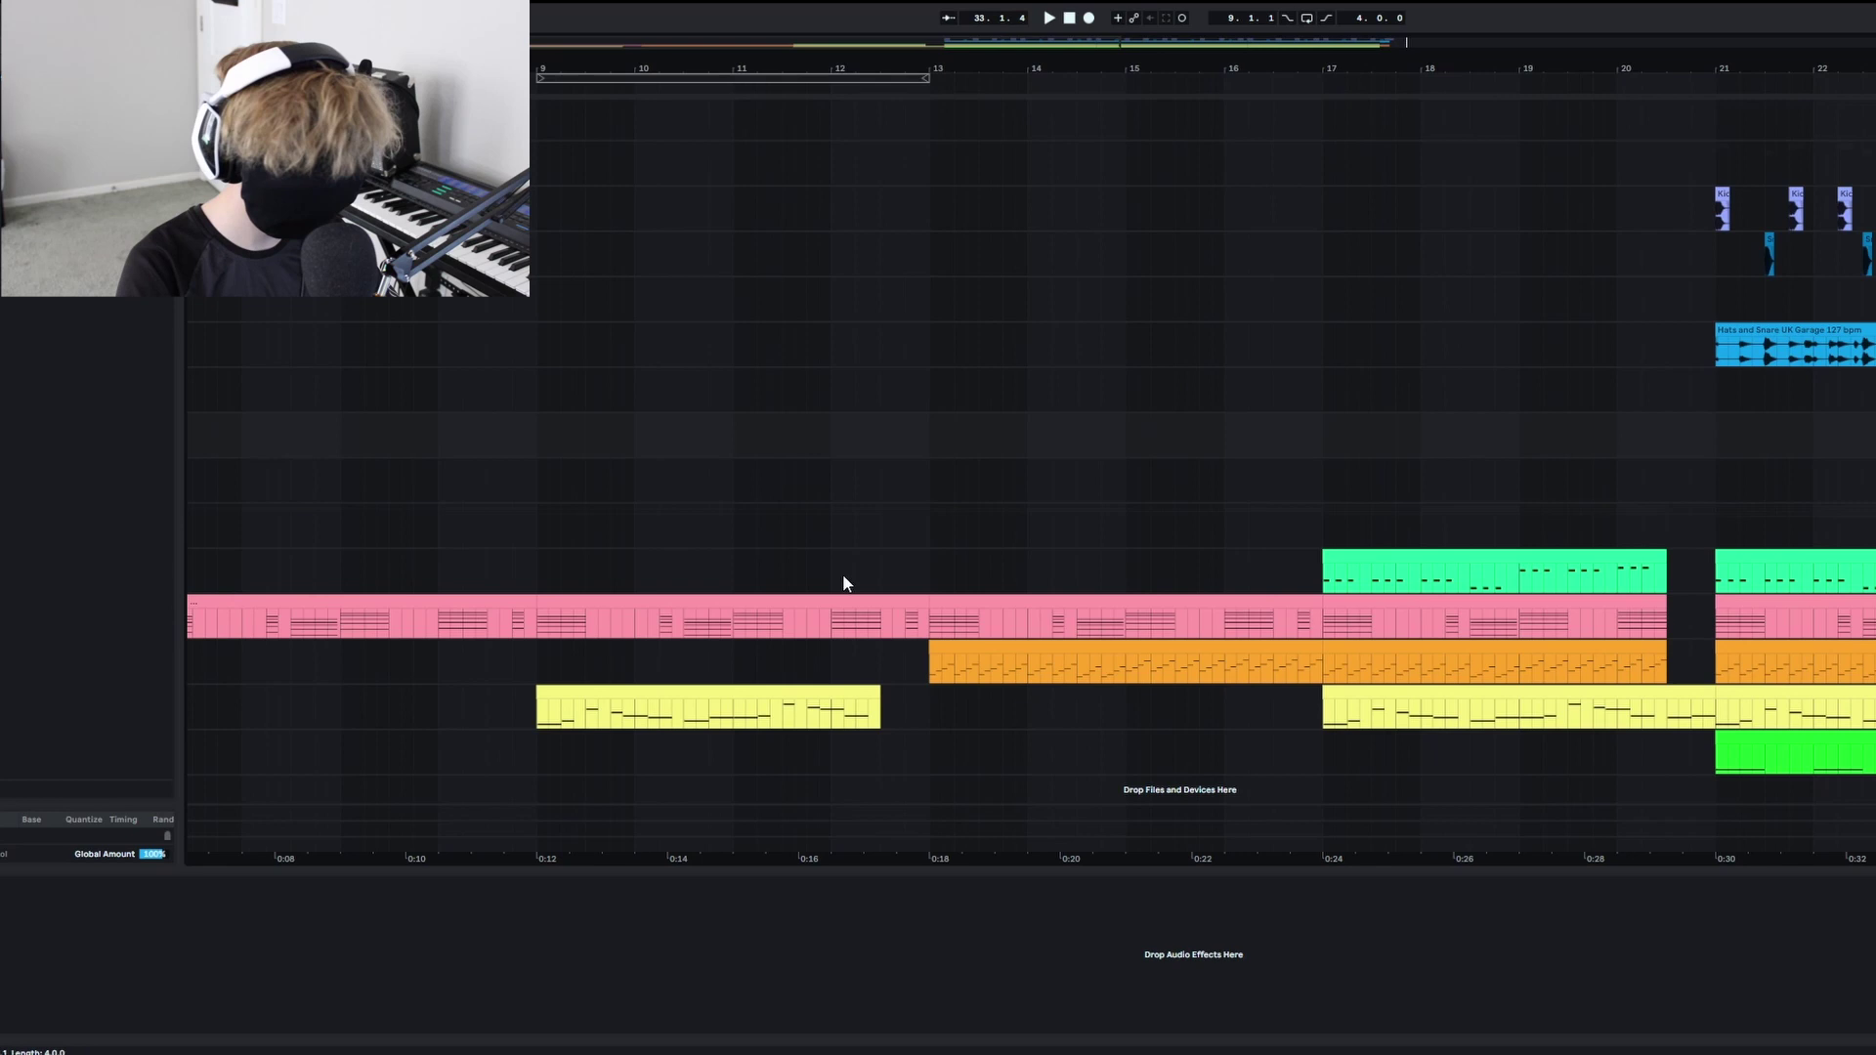
left_click(453, 598)
scroll(449, 625, "left", 6)
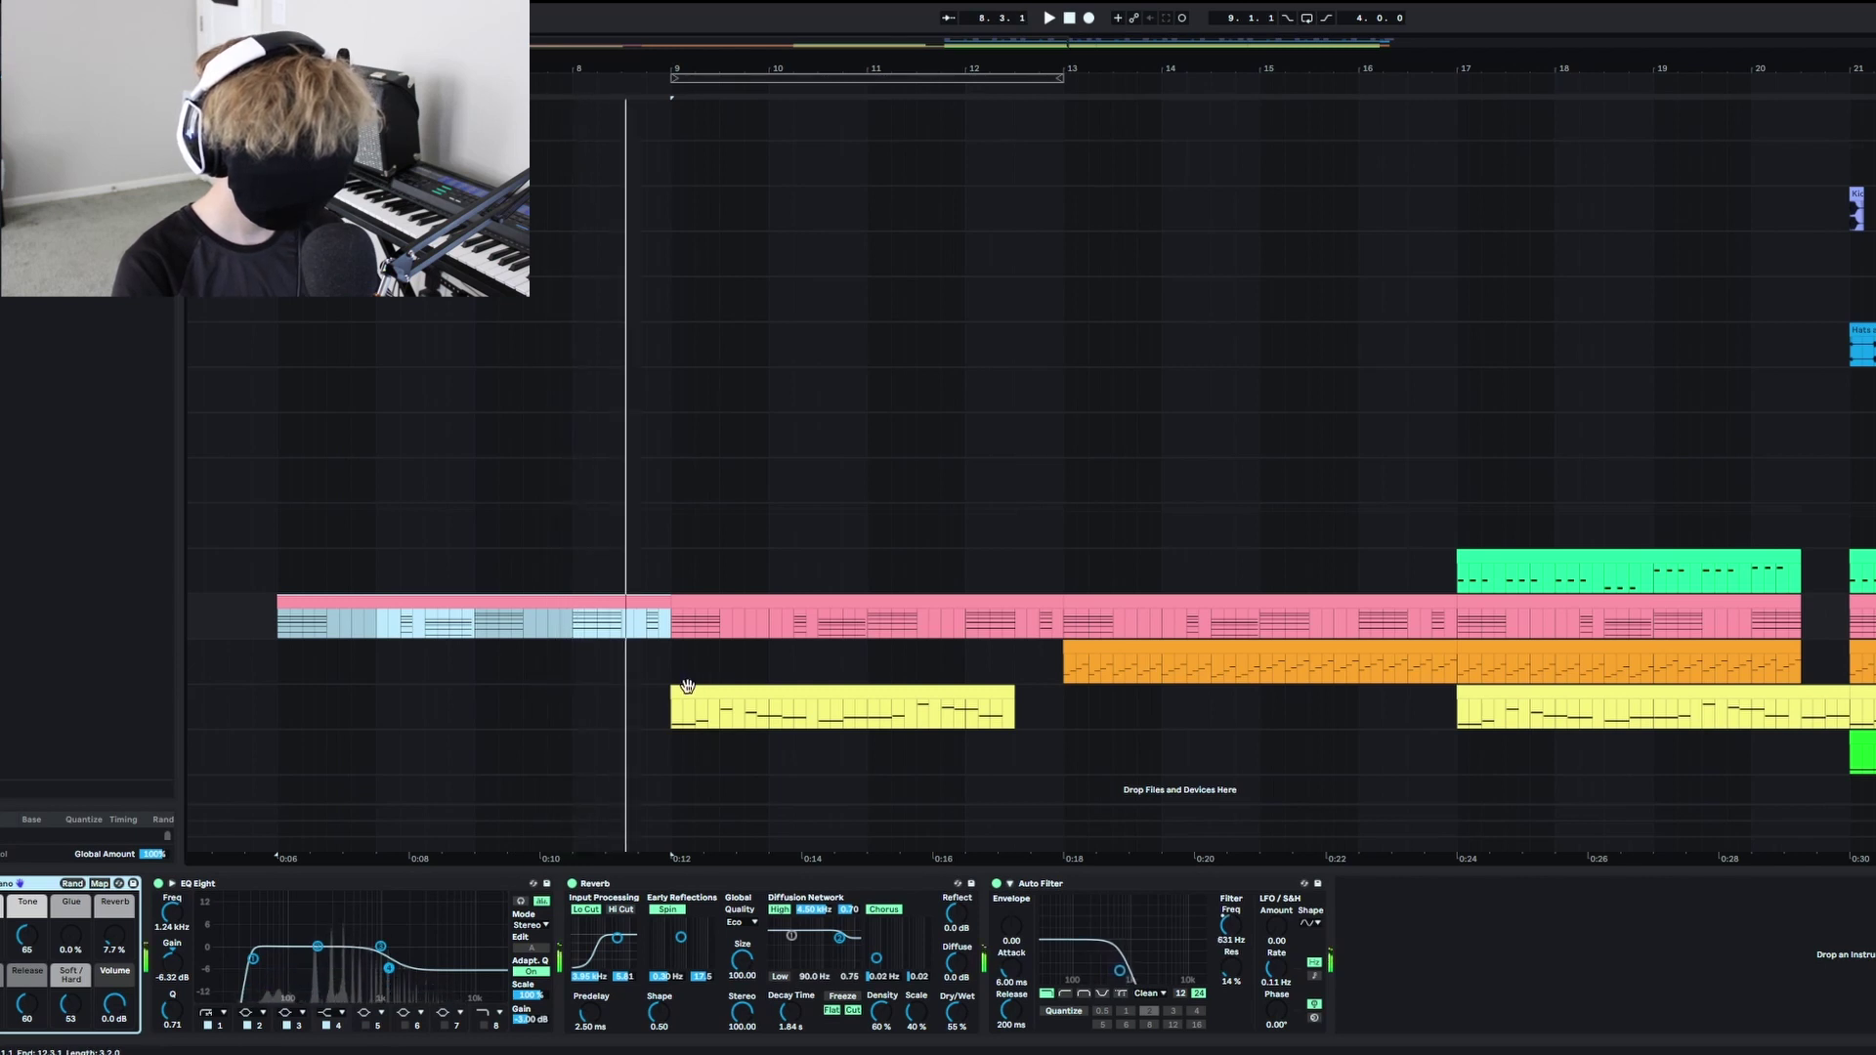
left_click(815, 690)
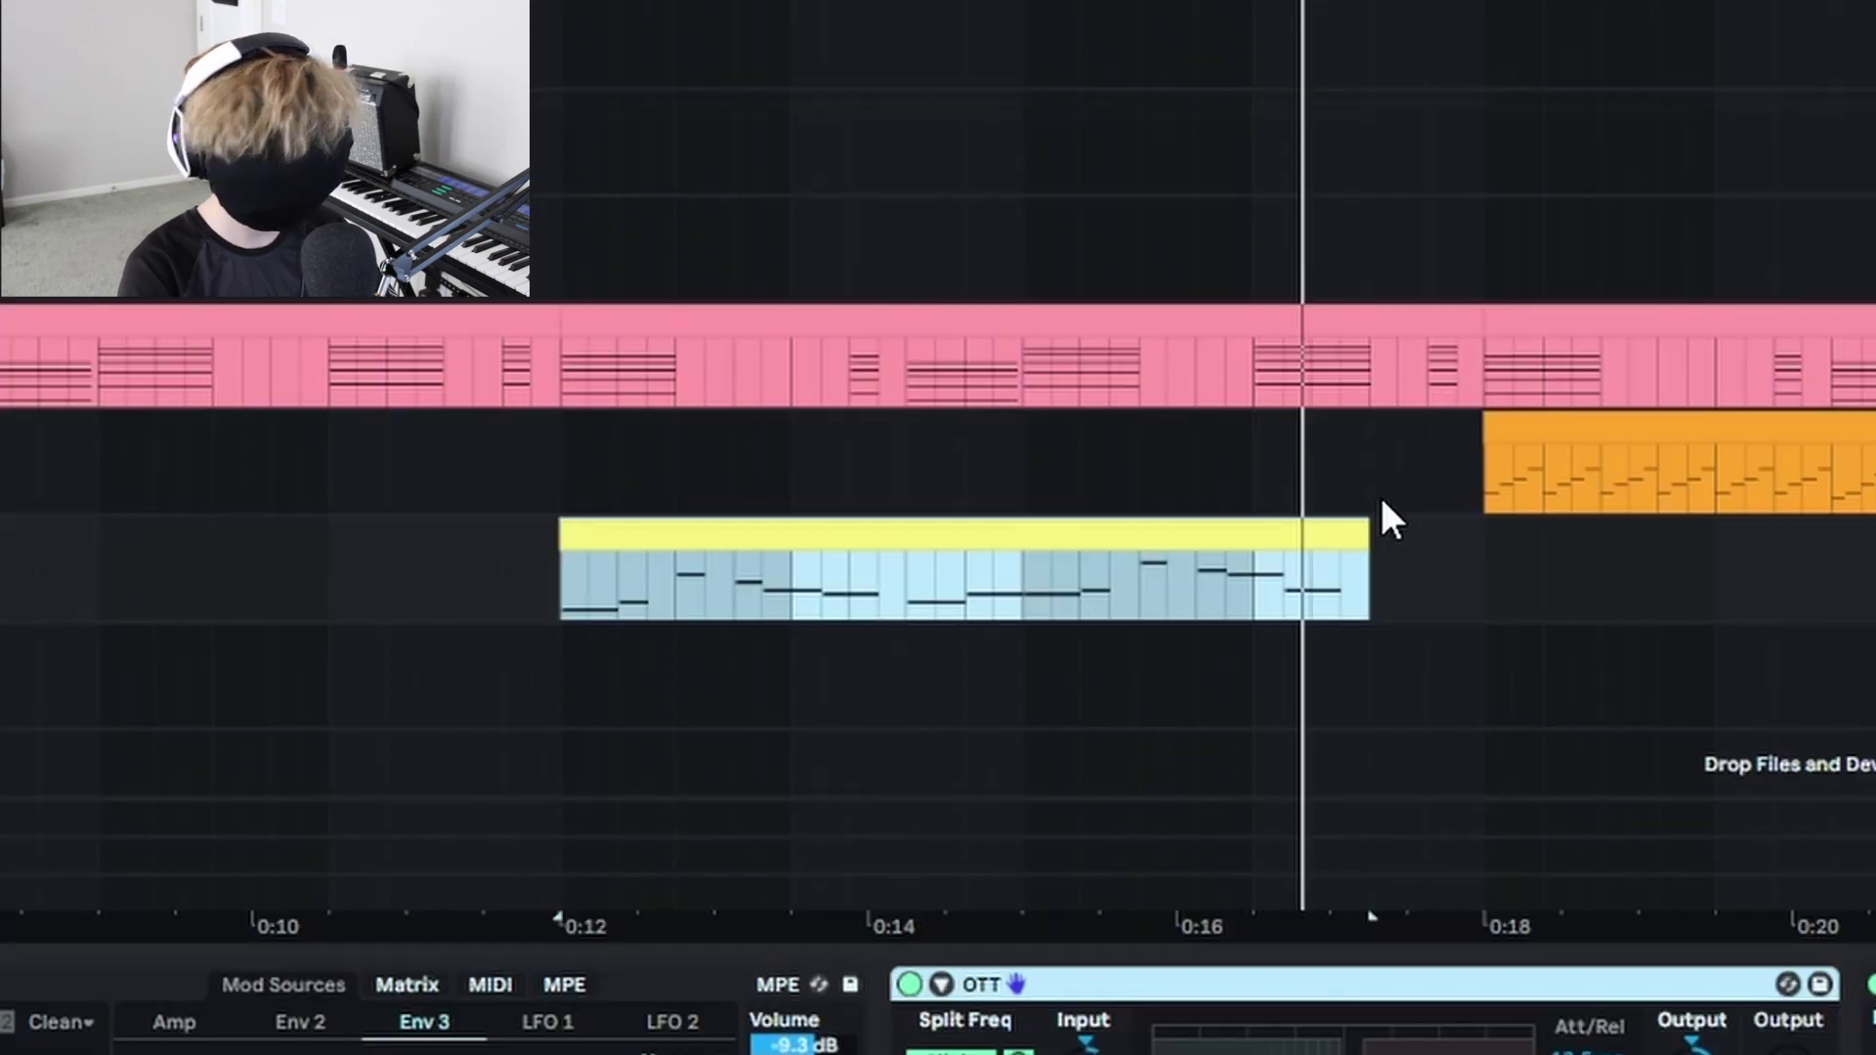
Show the automation envelopes and set the playback start around 0:10 in the intro
key("a")
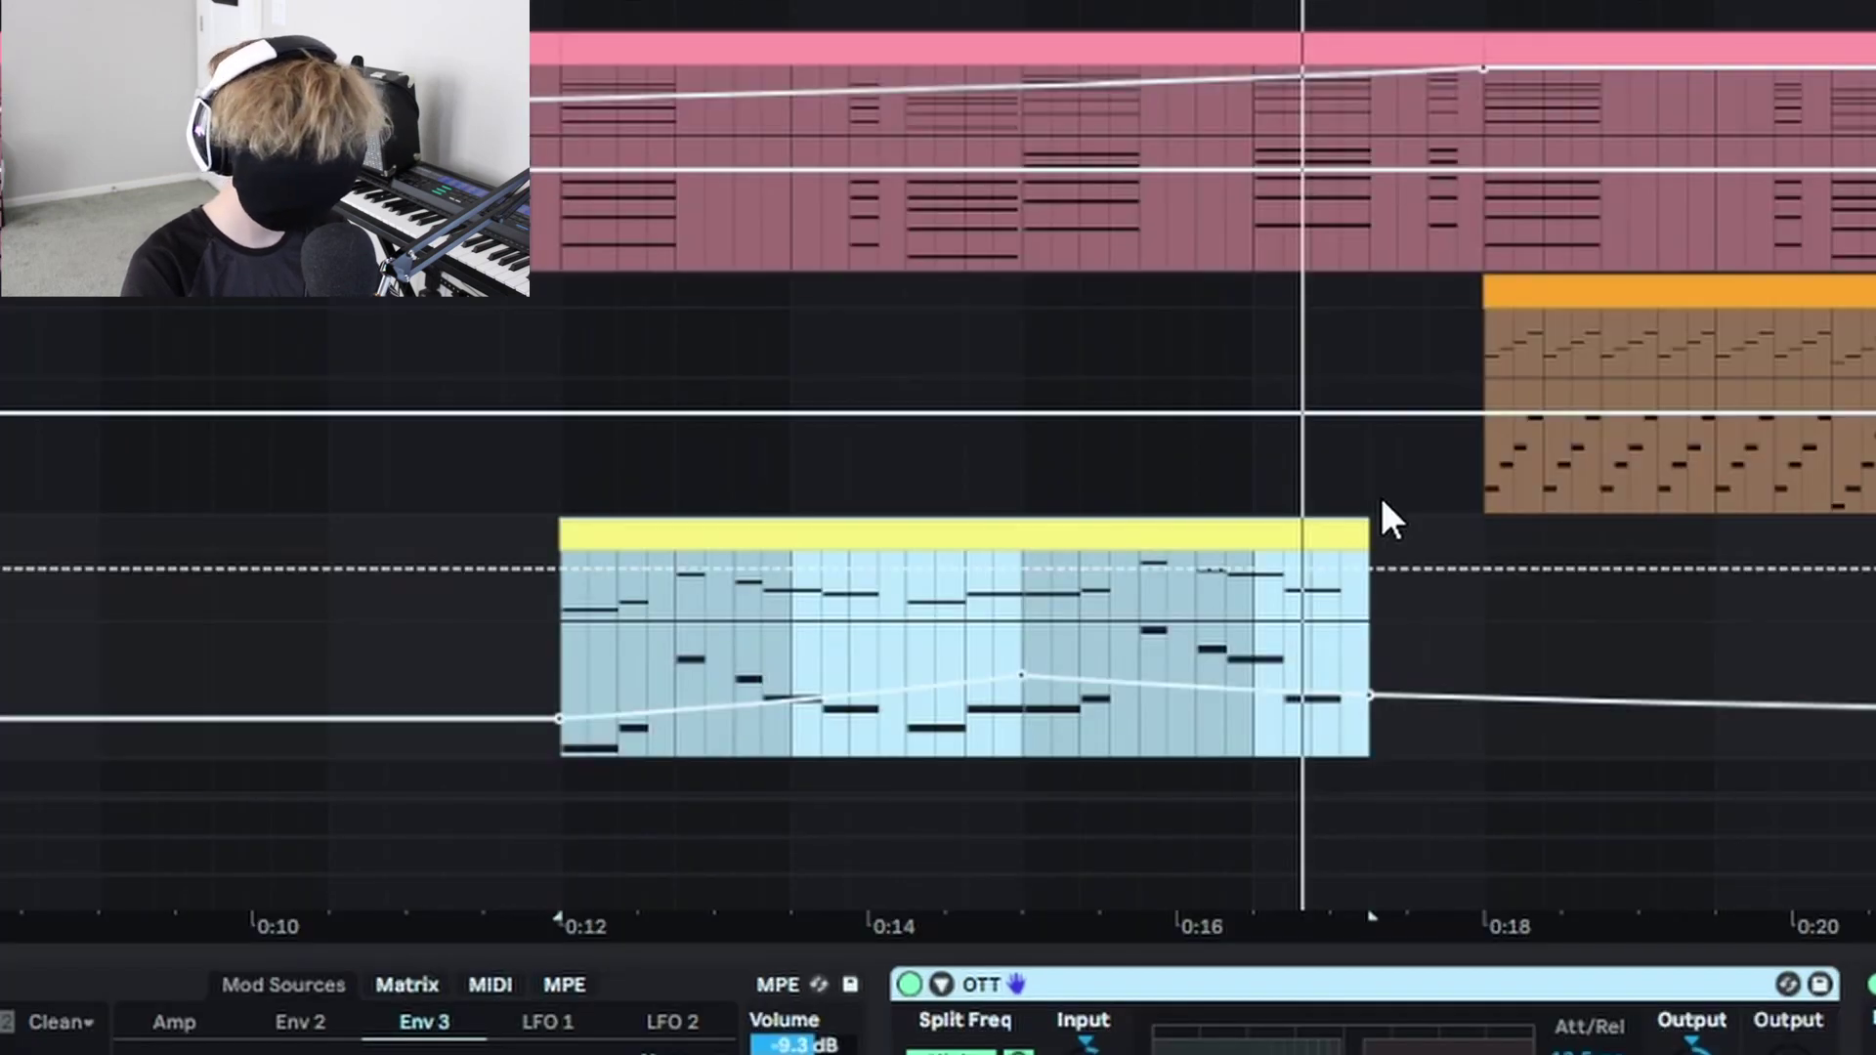
scroll(1047, 745, "down", 3)
left_click(1022, 664)
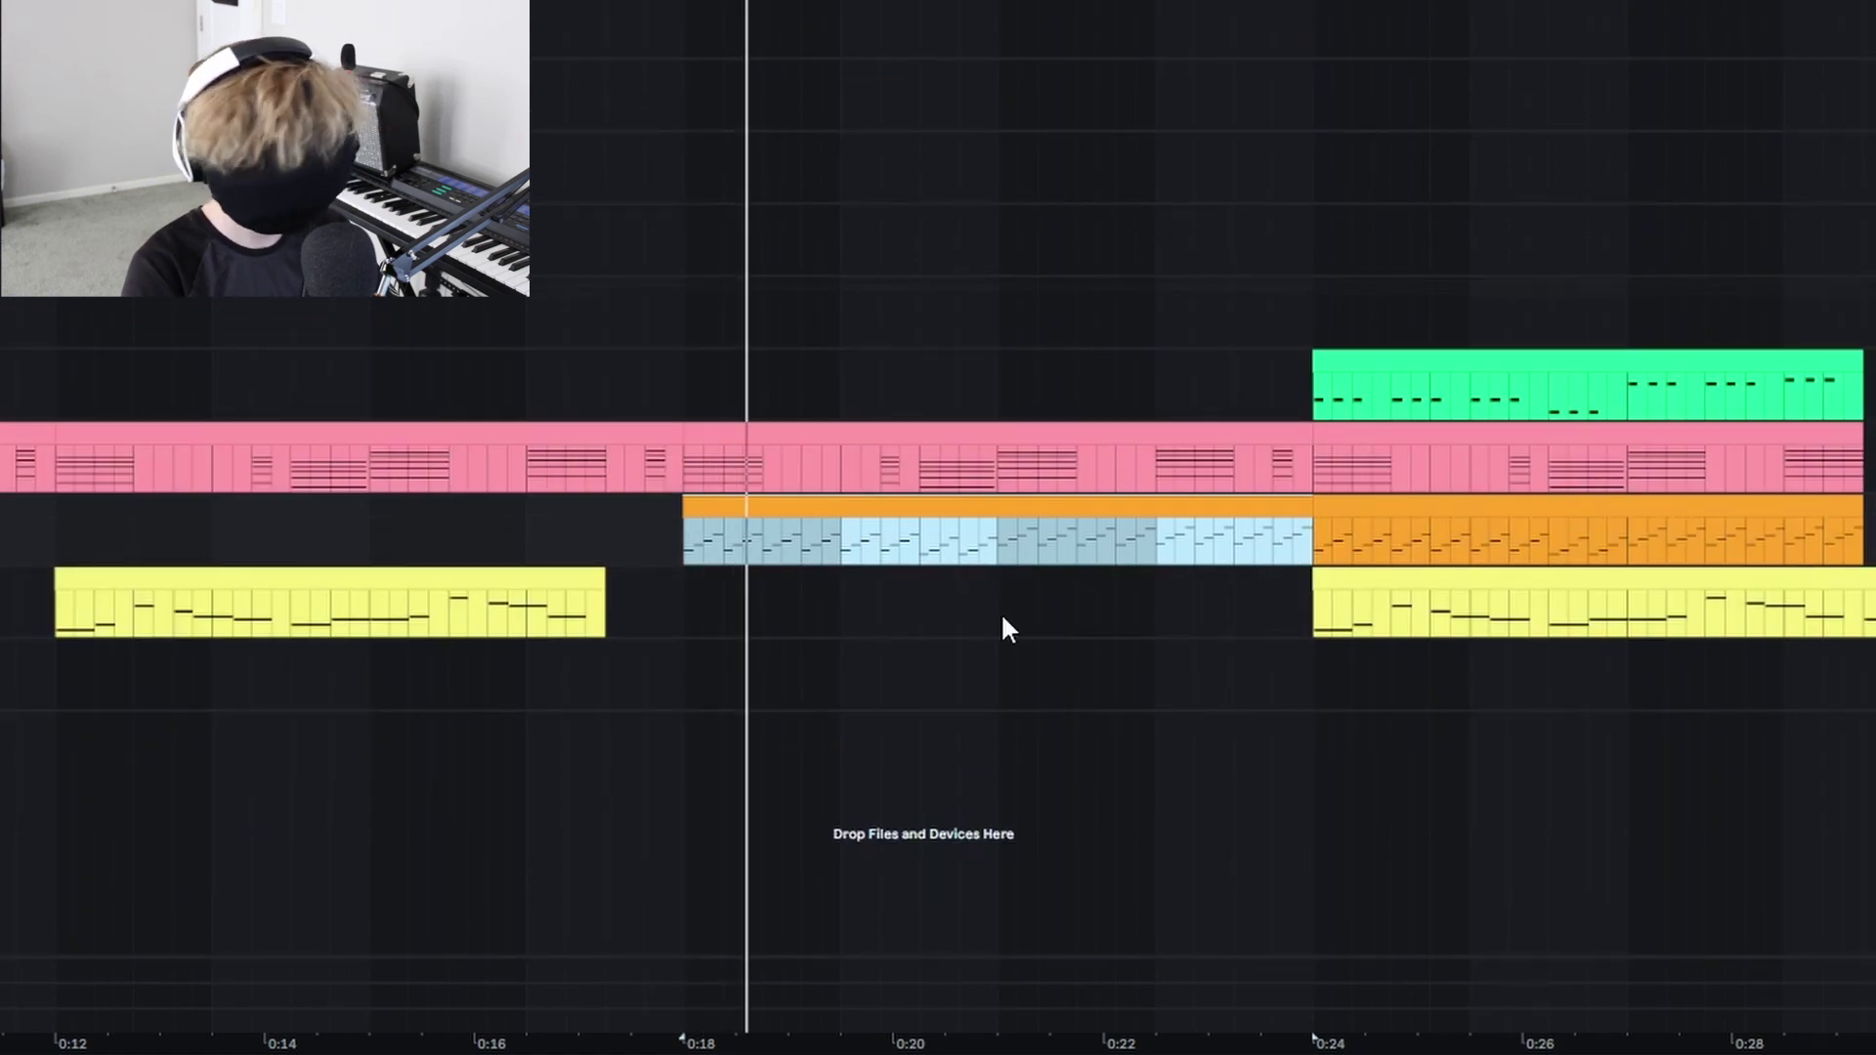
Restart playback before the arpeggio and select the mint green and yellow clips at 0:24
scroll(1102, 657, "right", 2)
left_click(506, 465)
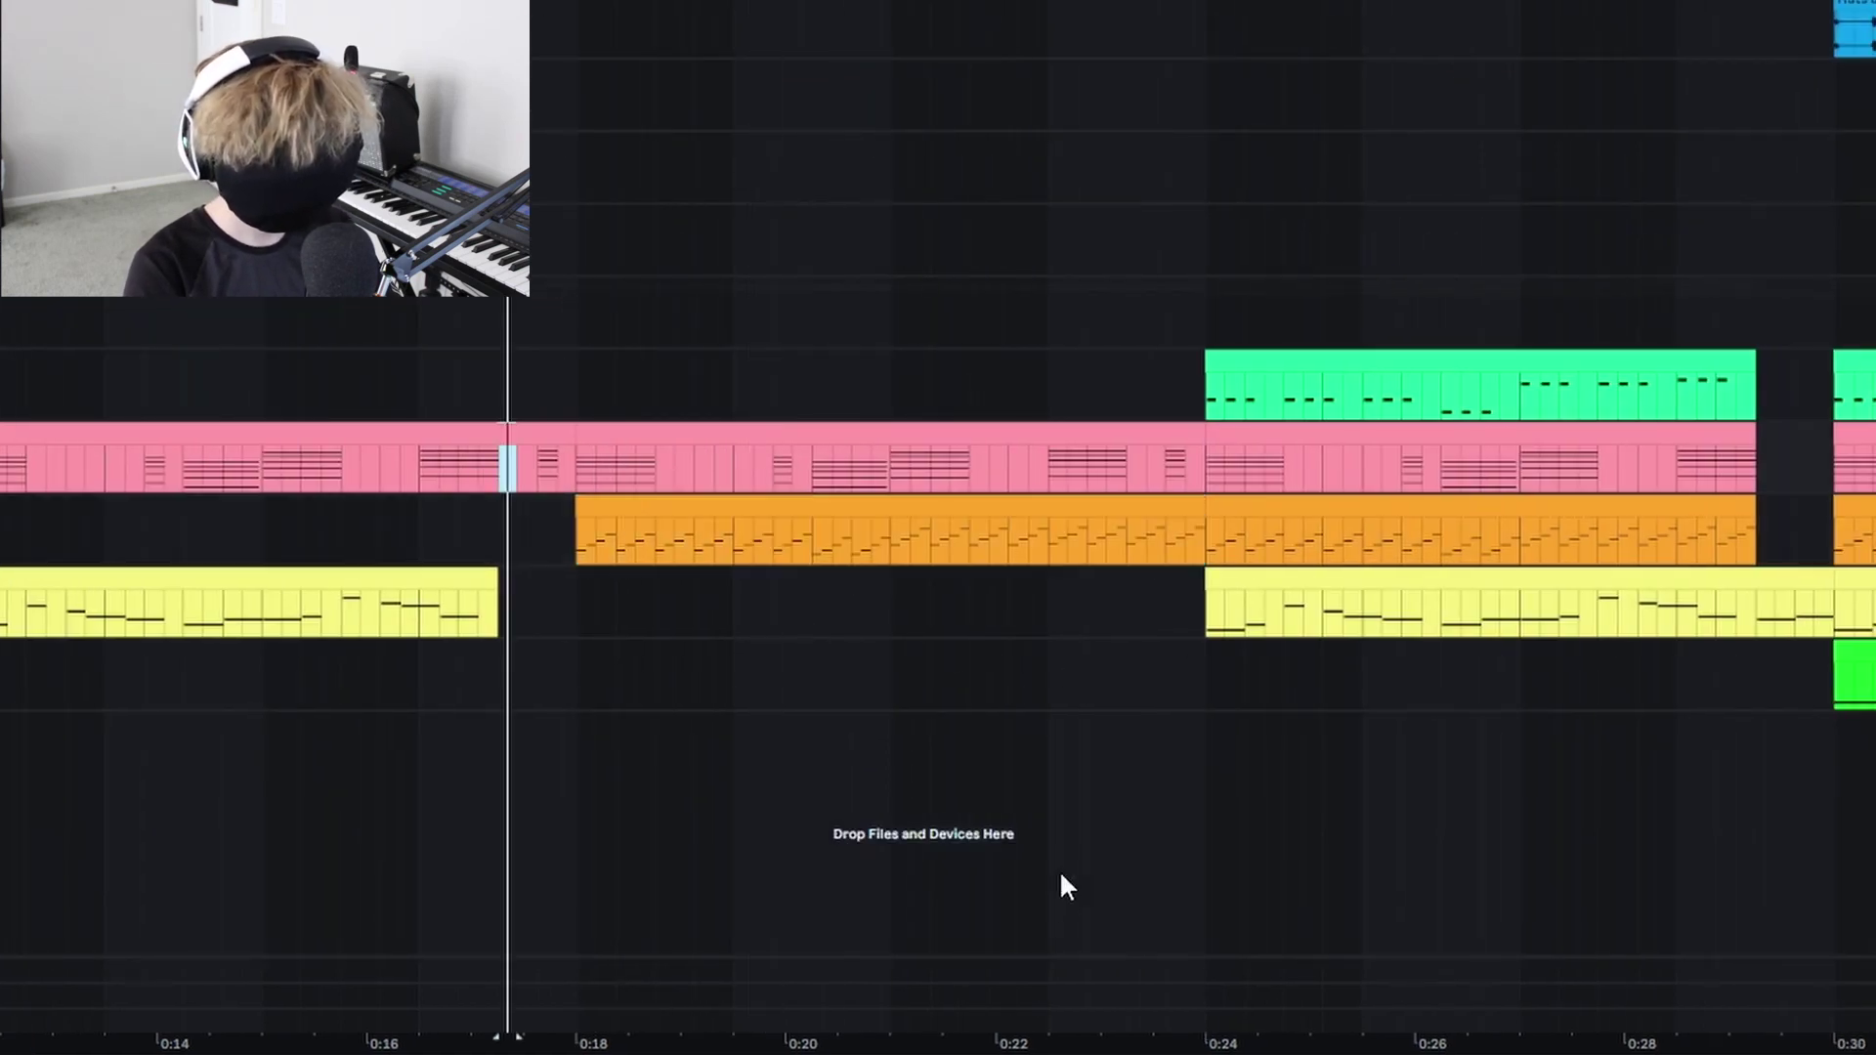
scroll(926, 572, "right", 3)
scroll(977, 532, "right", 1)
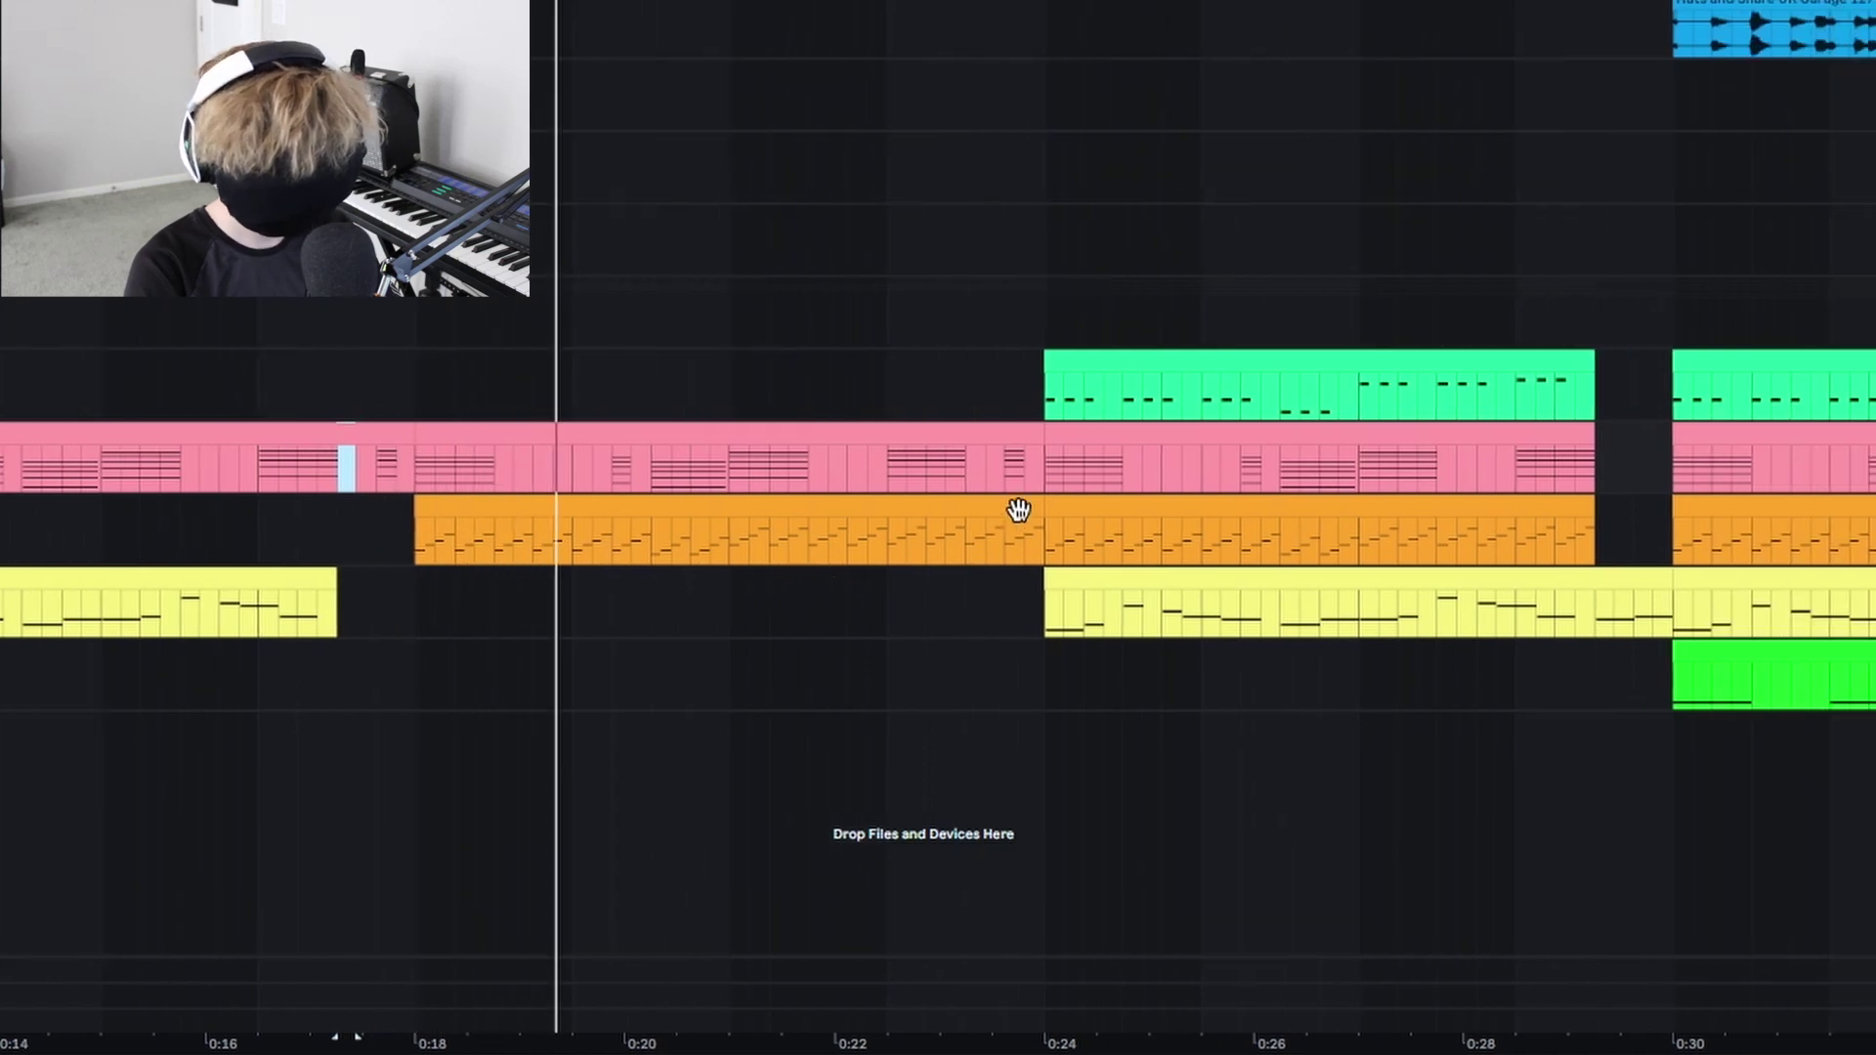
left_click(1076, 365)
scroll(1481, 640, "right", 4)
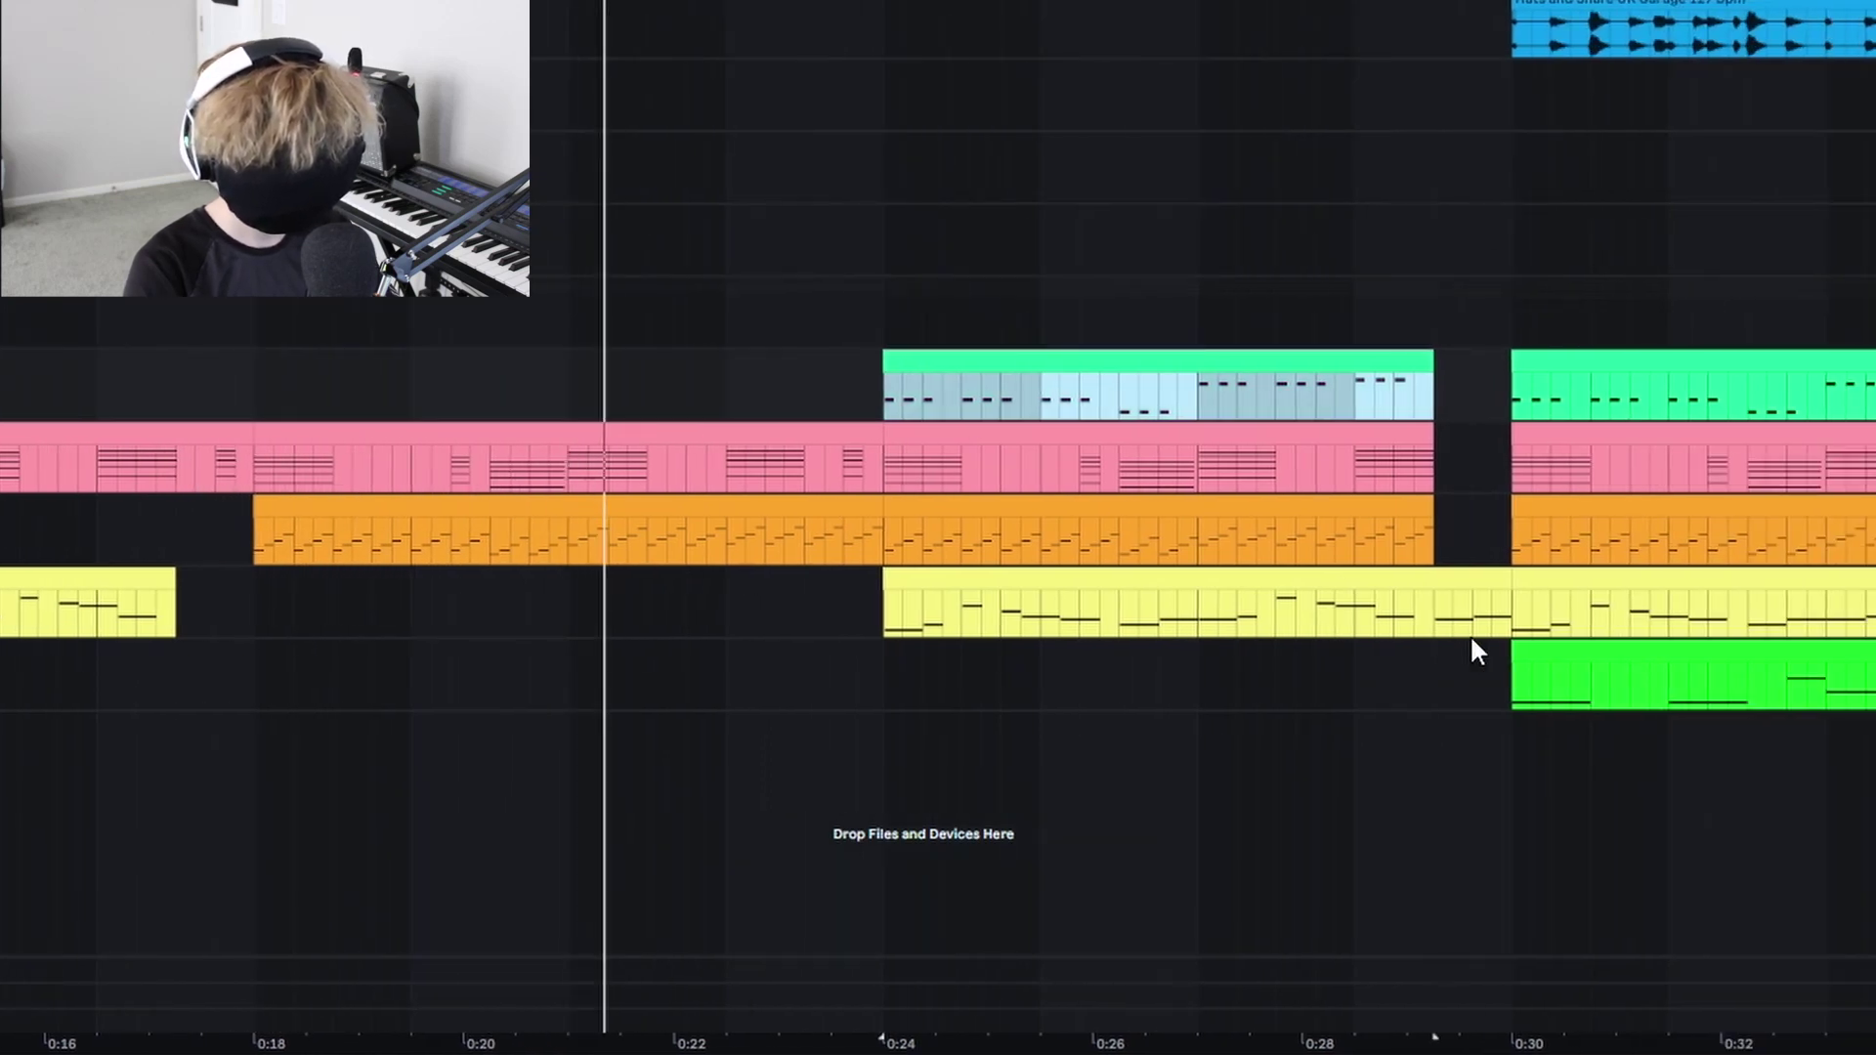
left_click(988, 577)
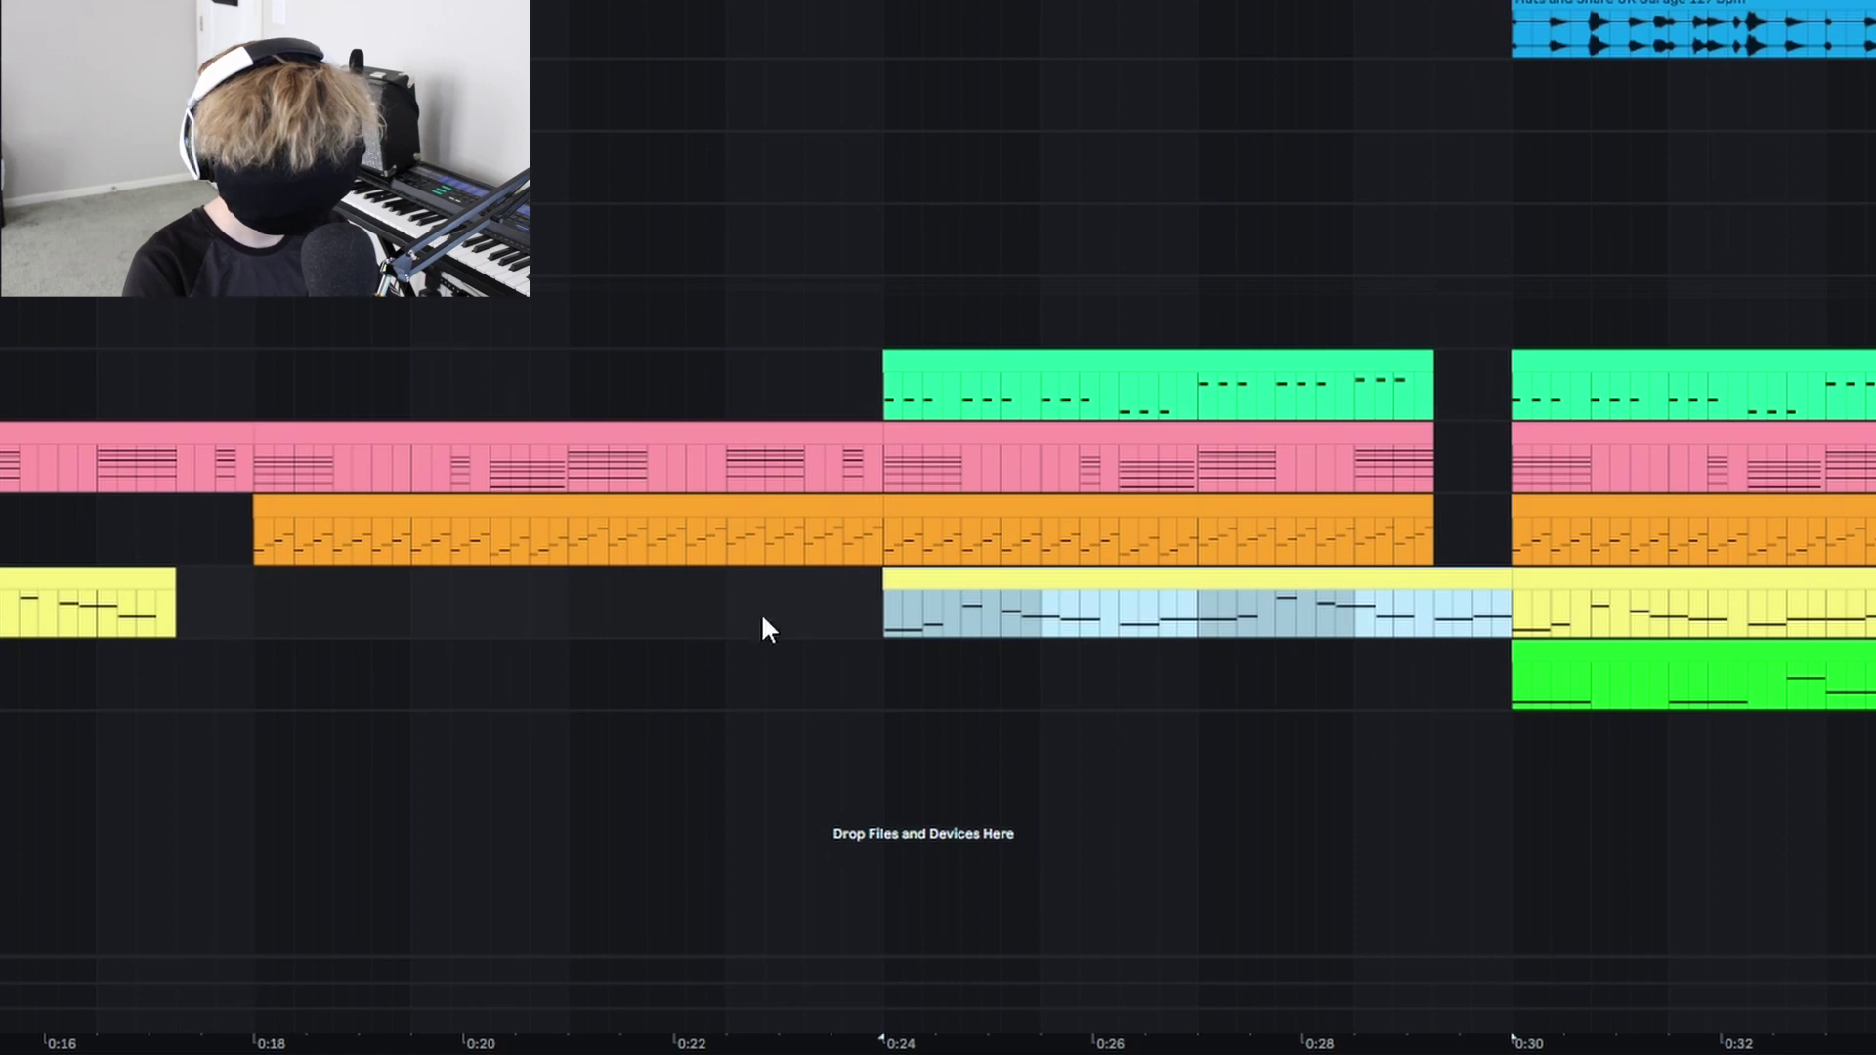
scroll(1235, 746, "right", 4)
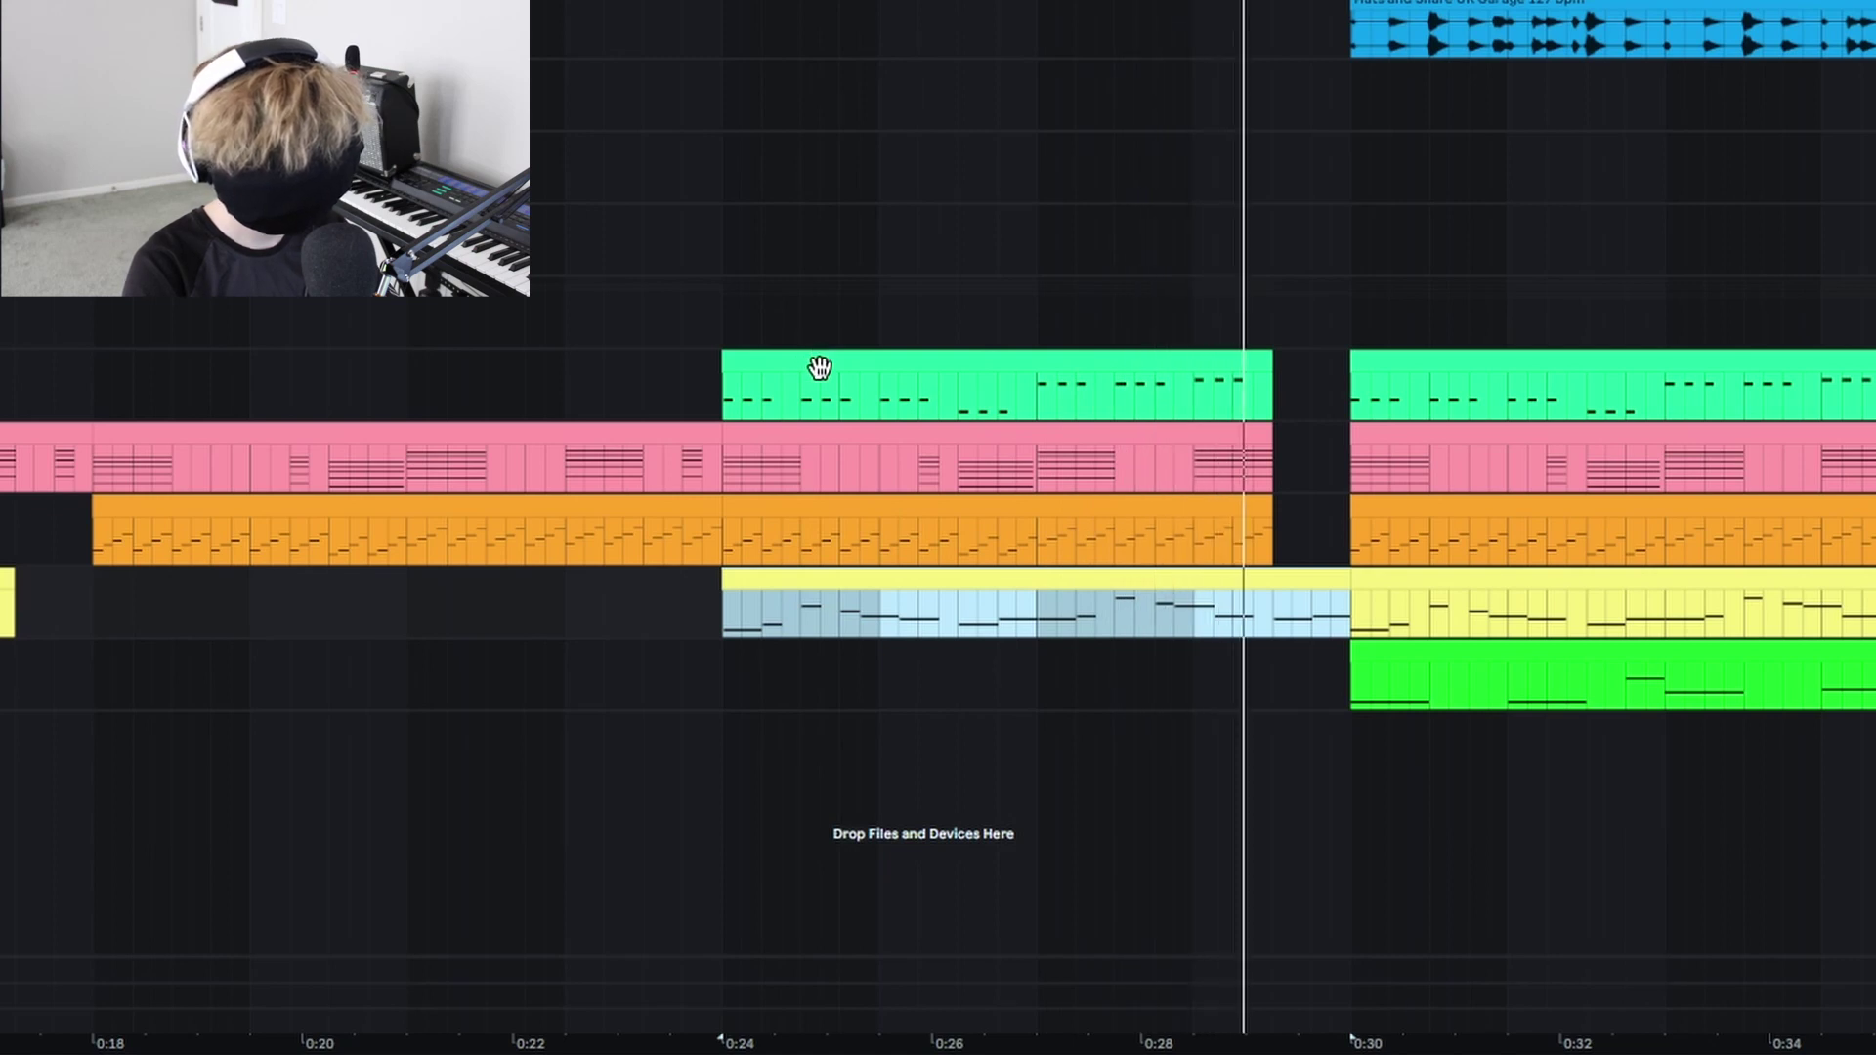
Replay from the 0:24 marker and select 0:29.1 to 0:30 across the top three tracks
key("space")
left_click(819, 367)
scroll(1128, 568, "right", 2)
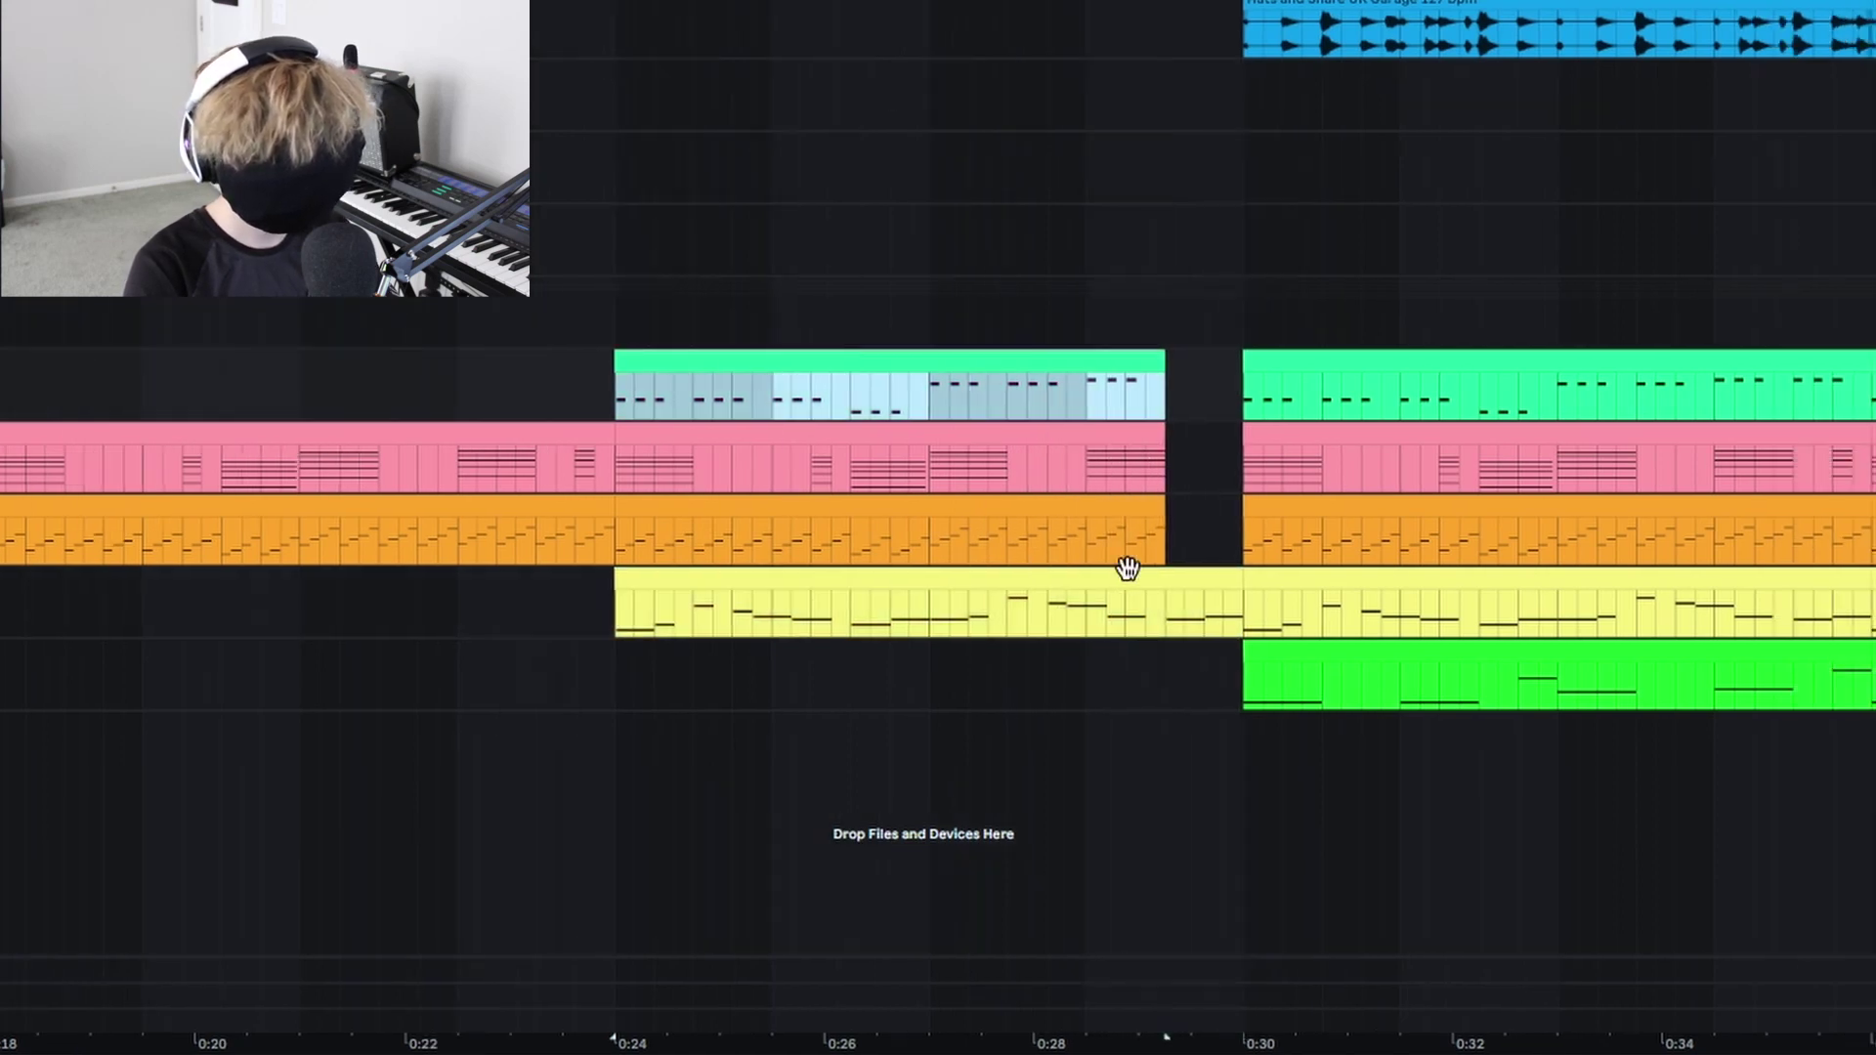
scroll(1128, 568, "right", 1)
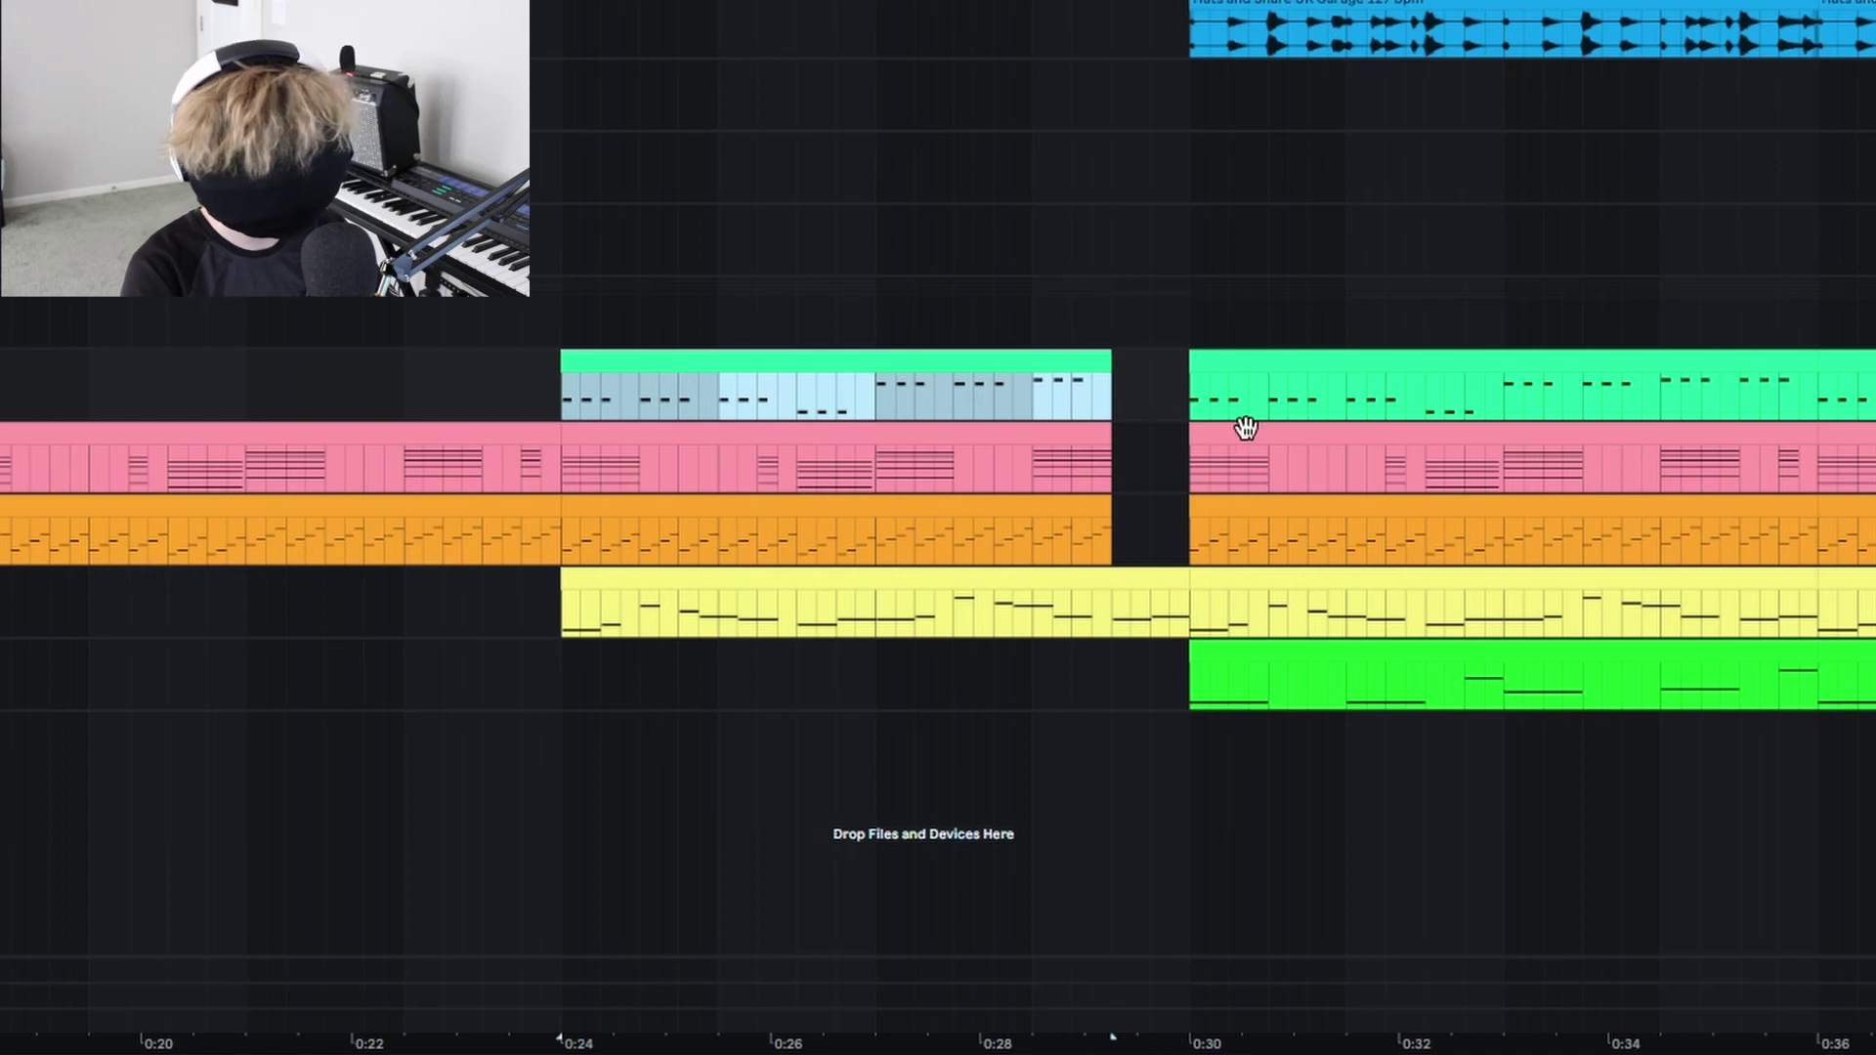
key("space")
scroll(1075, 391, "right", 2)
scroll(719, 307, "up", 5)
scroll(713, 323, "right", 3)
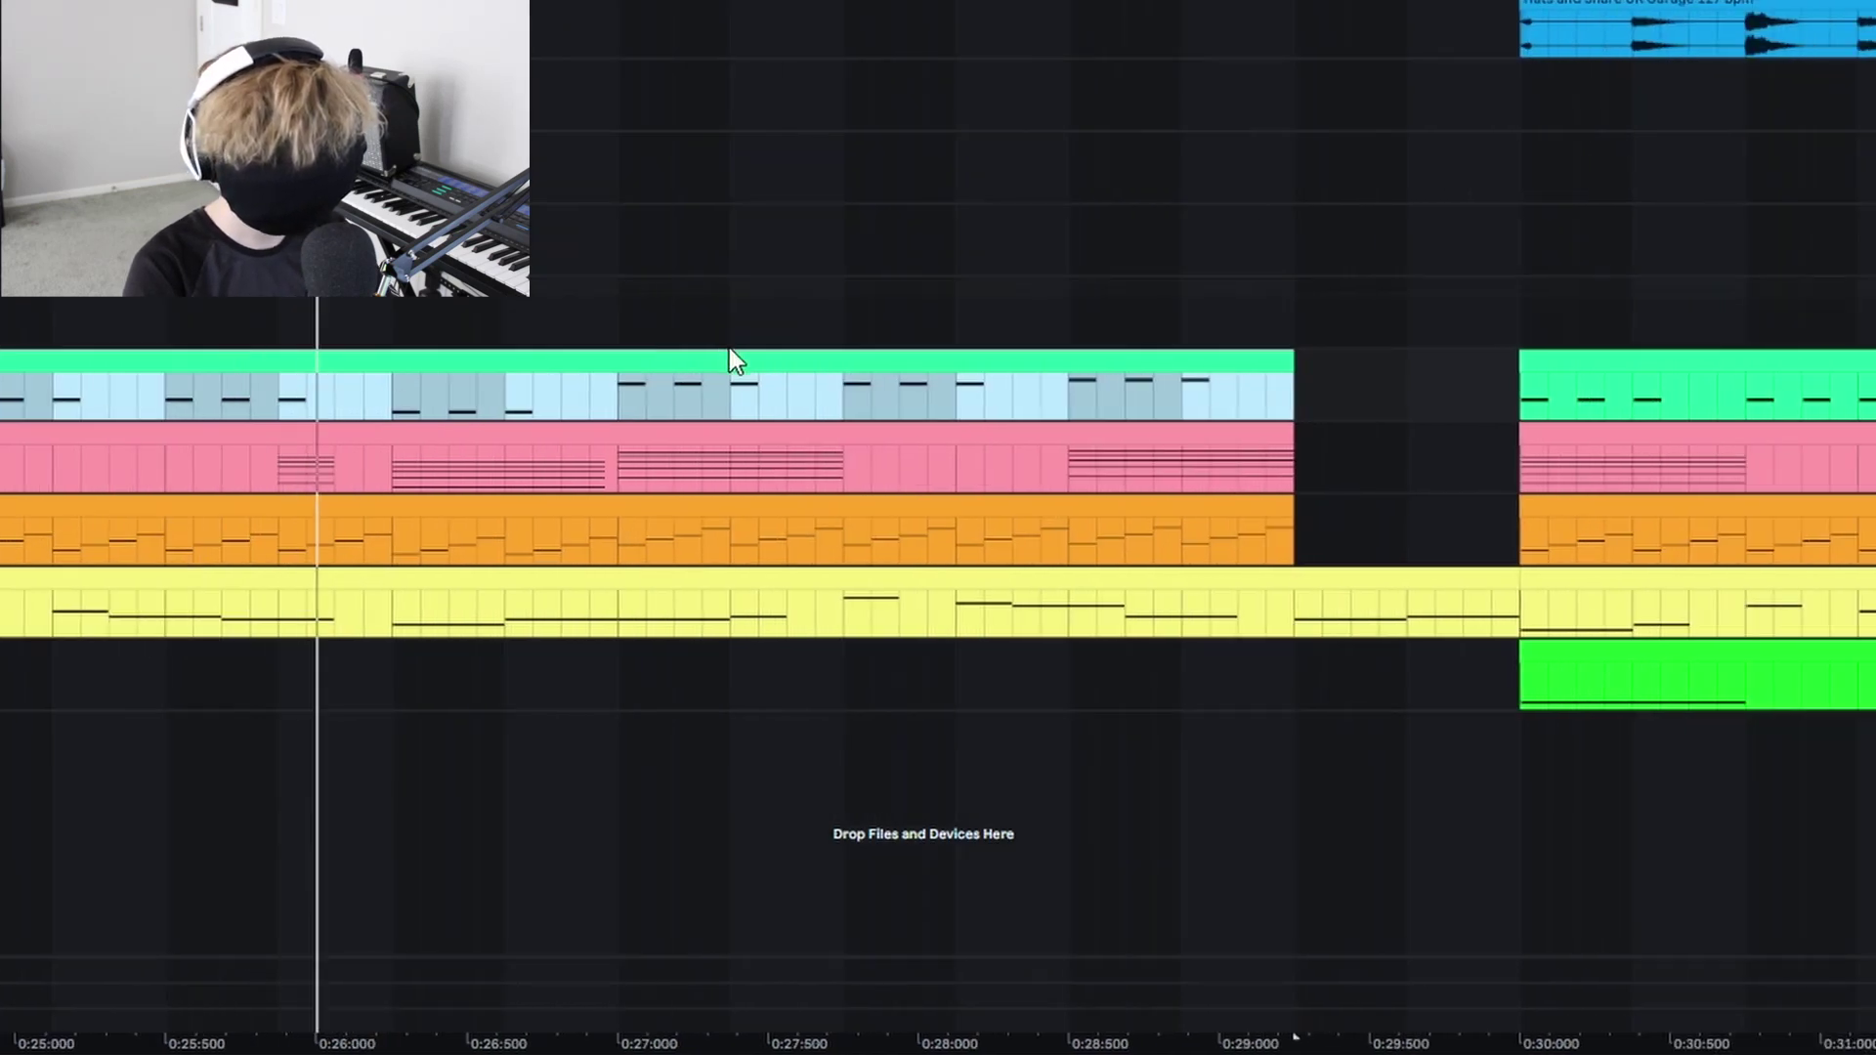
scroll(757, 395, "right", 2)
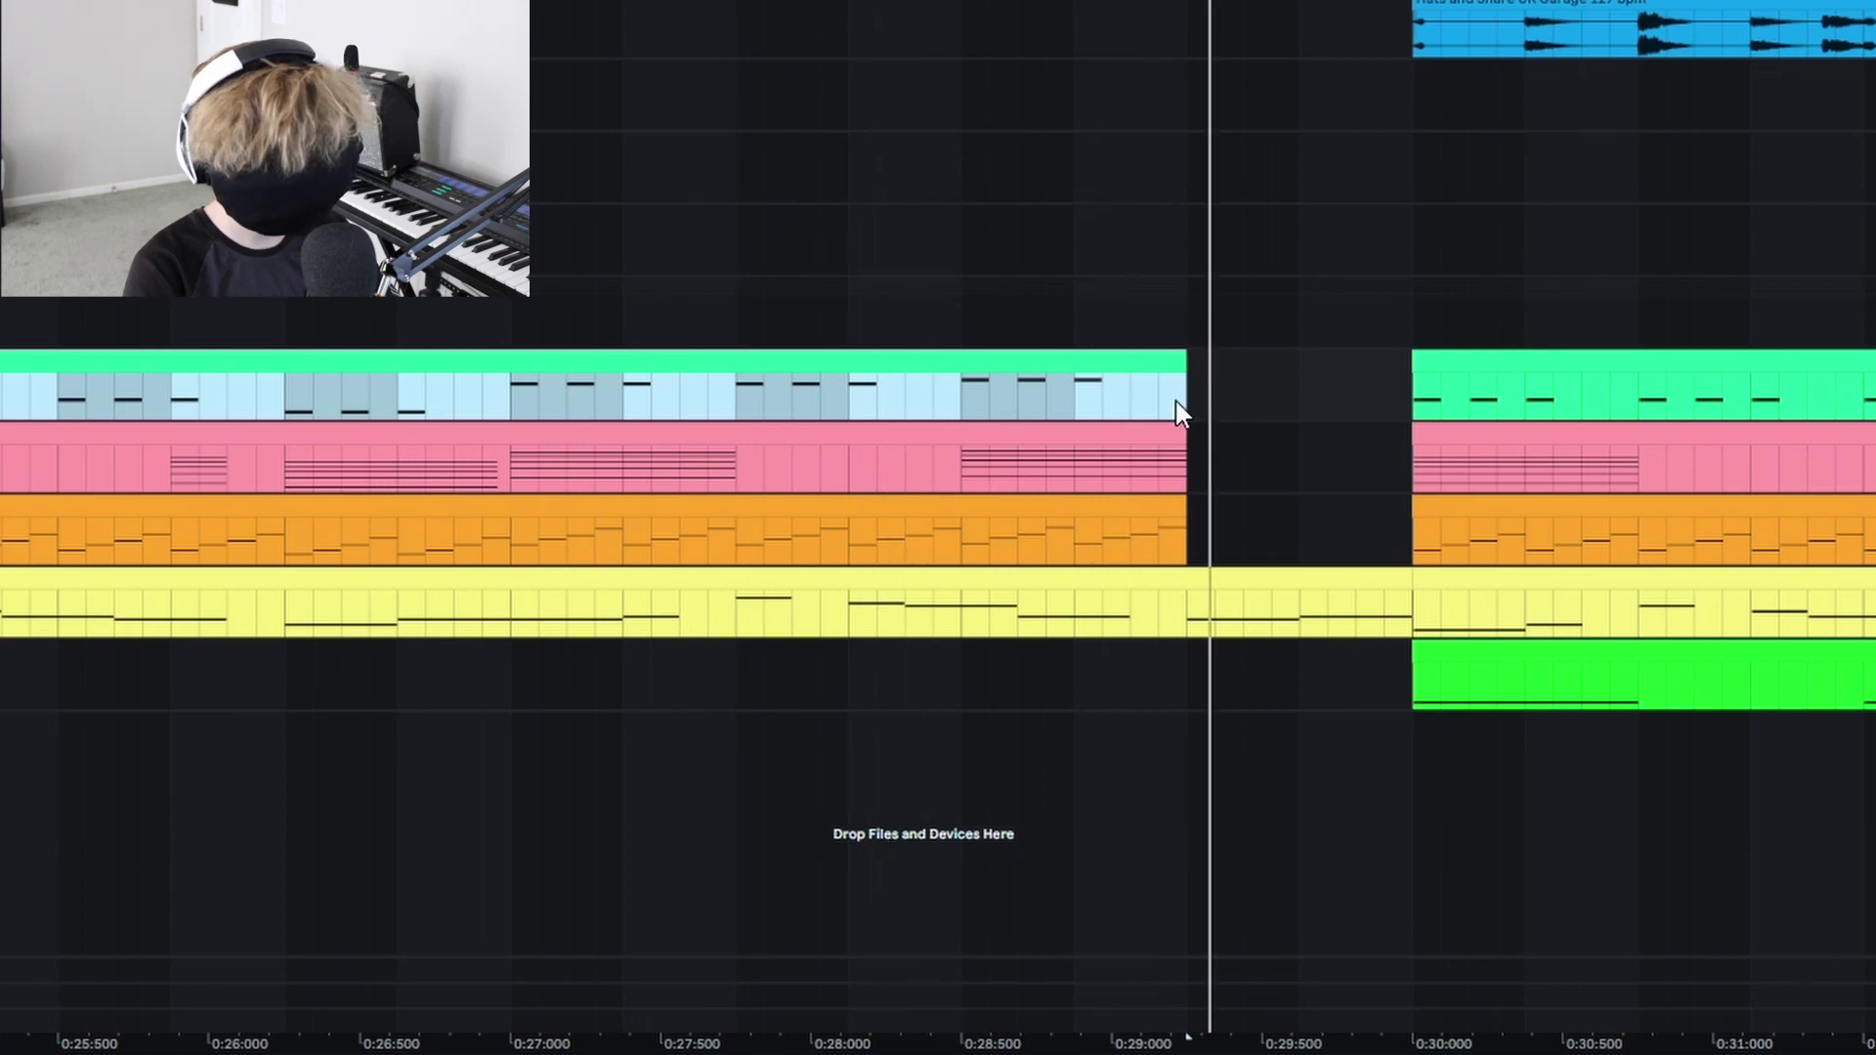
left_click_drag(1185, 402, 1404, 557)
Delete the 0:29.1 to 0:30 range on the top three tracks, leaving the yellow lead alone
scroll(1469, 469, "down", 5)
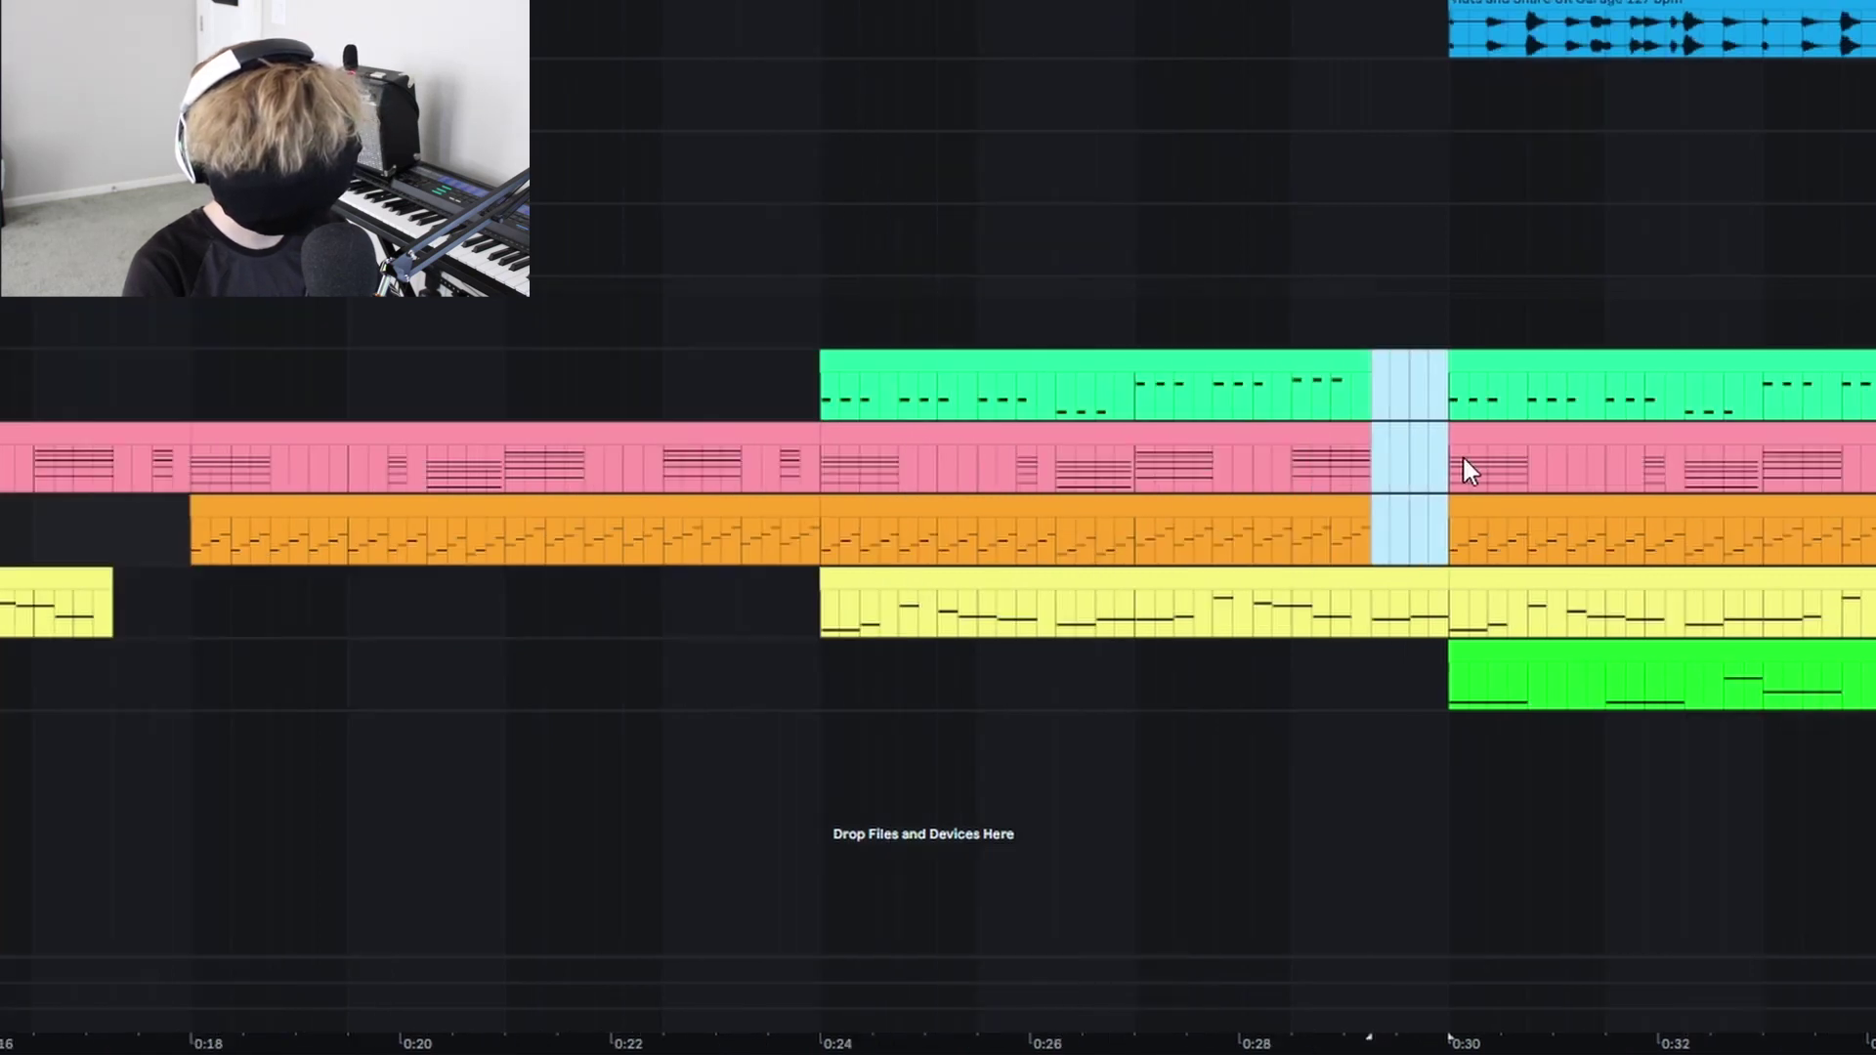
scroll(1334, 536, "up", 5)
key("Delete")
left_click(1534, 575)
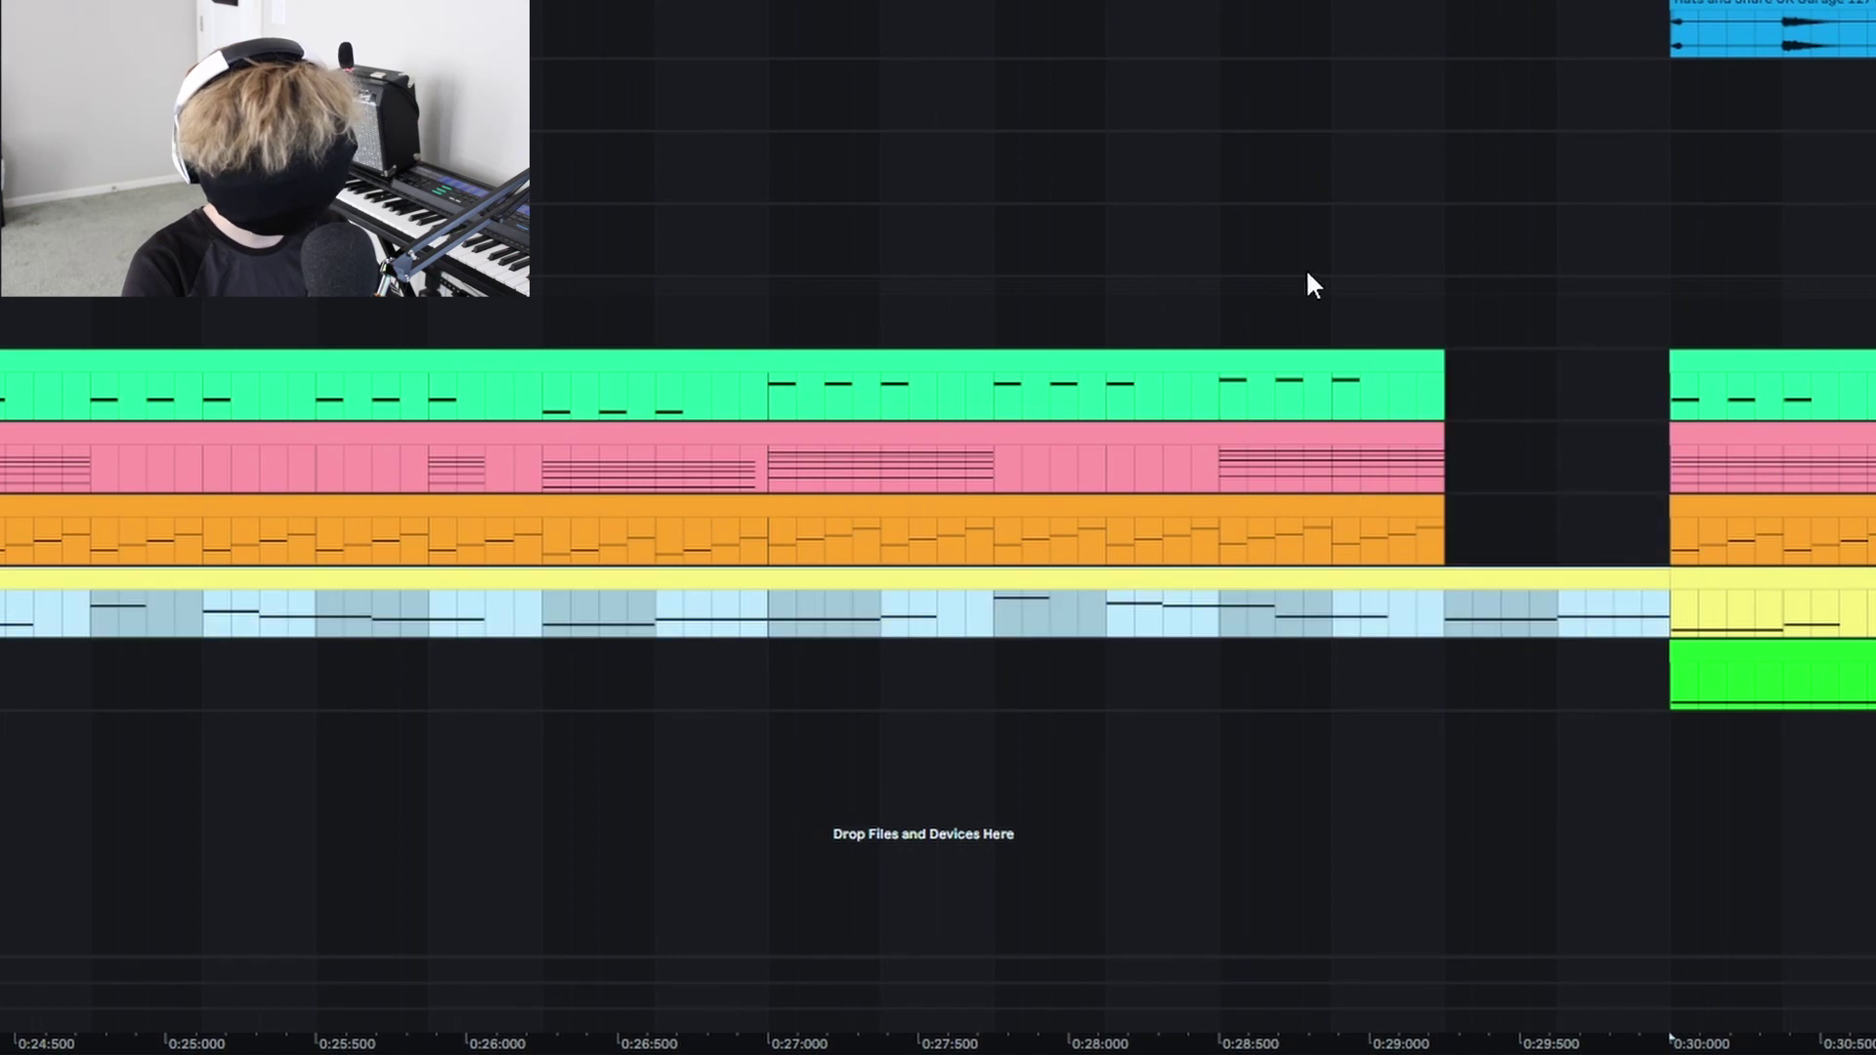
left_click(1311, 269)
scroll(743, 268, "down", 8)
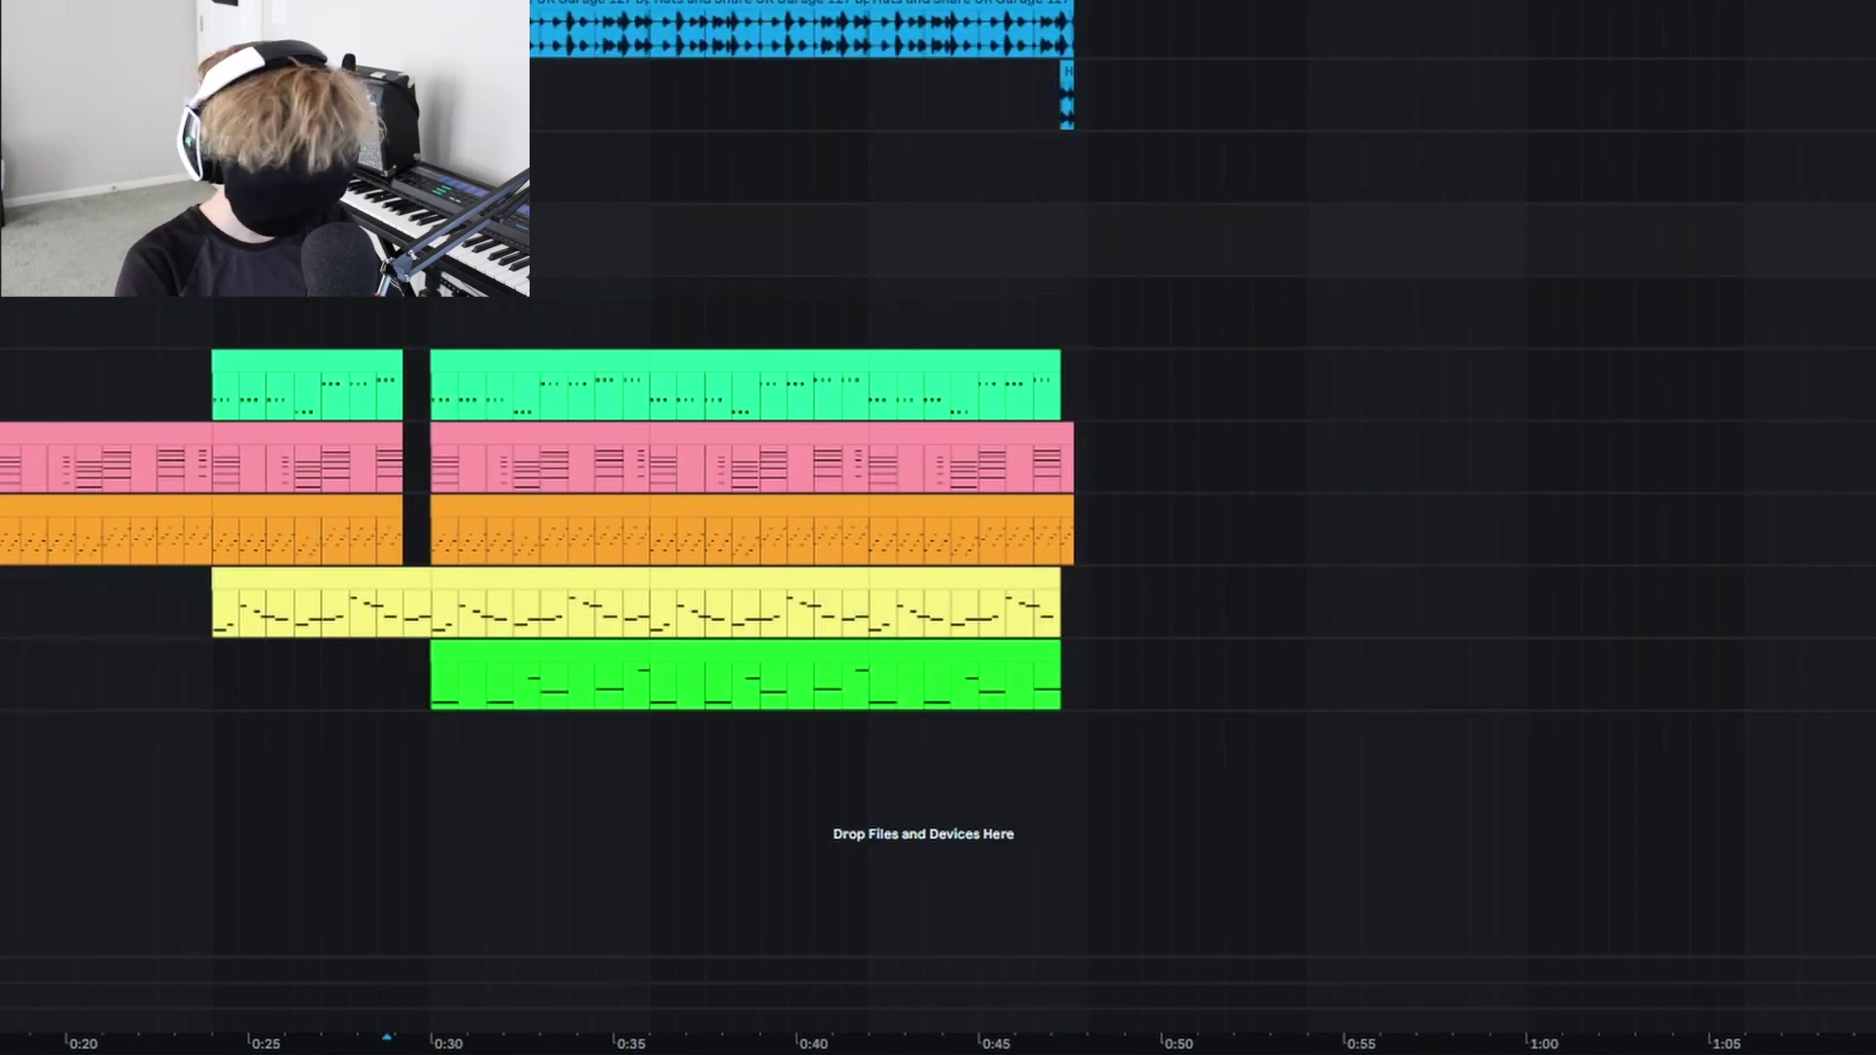